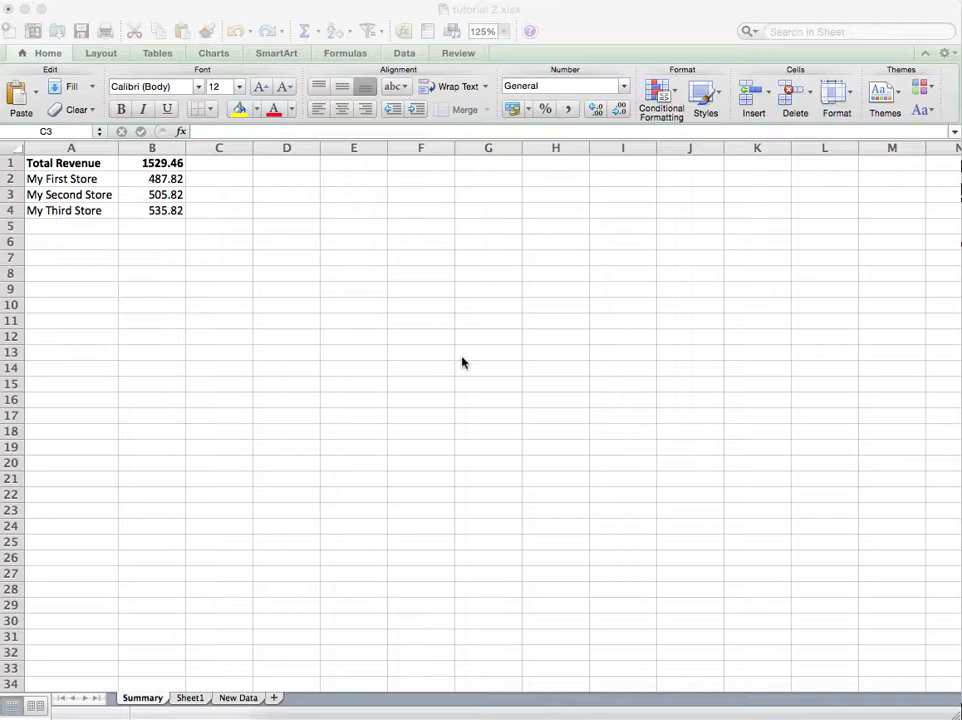
Inspect the formulas behind the total revenue in B1 and the first store's revenue in B2.
left_click(150, 176)
left_click(151, 169)
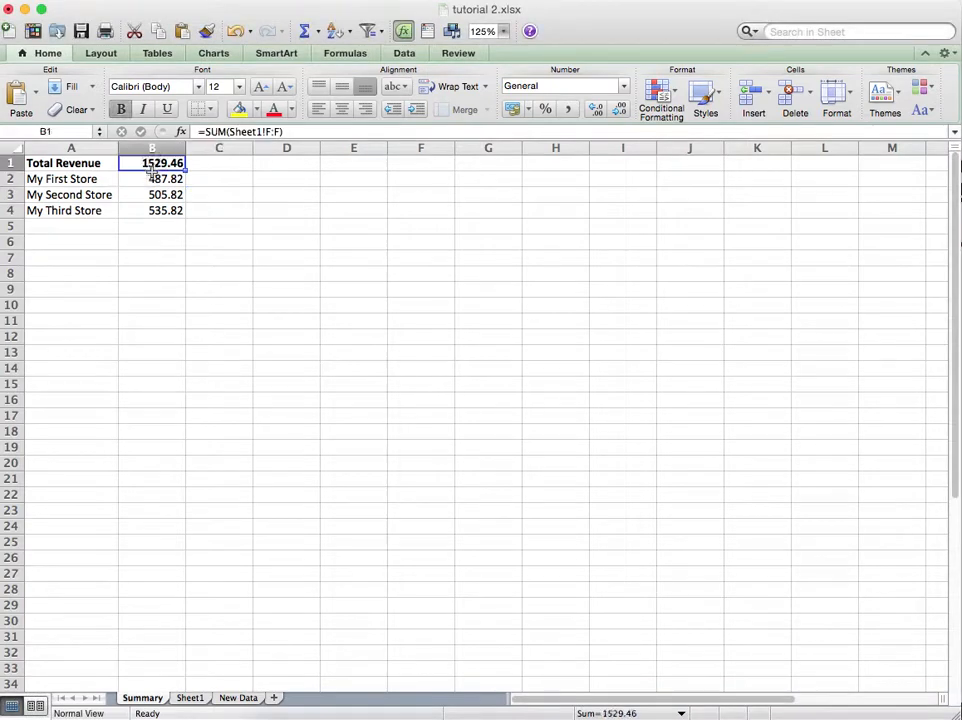
left_click(155, 179)
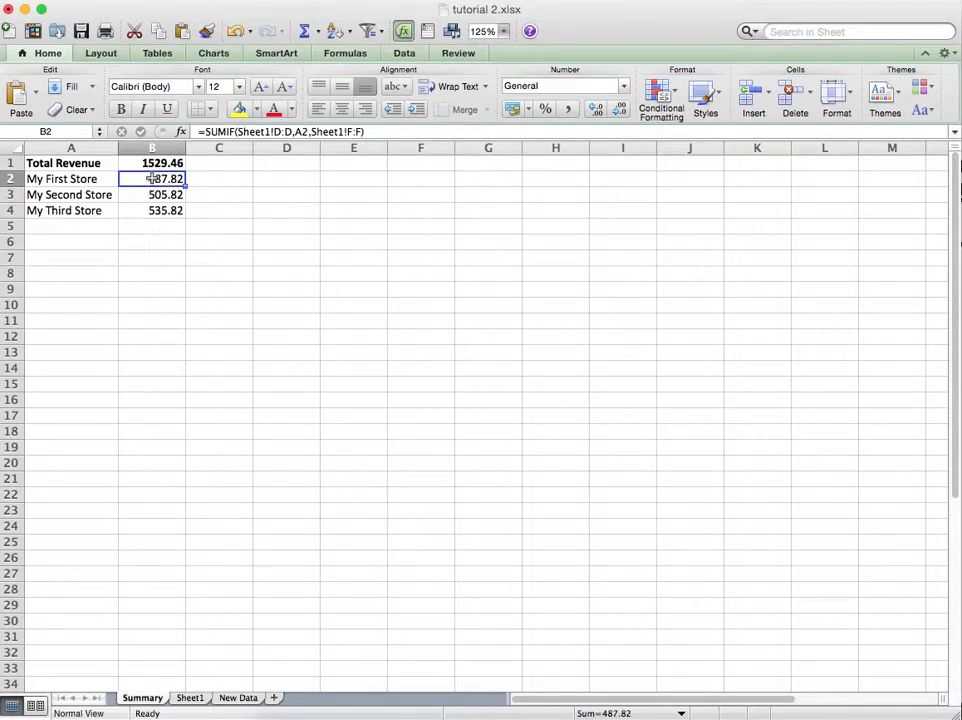
Enter the heading "Product Sales" in cell A6 of the Summary sheet.
left_click(94, 247)
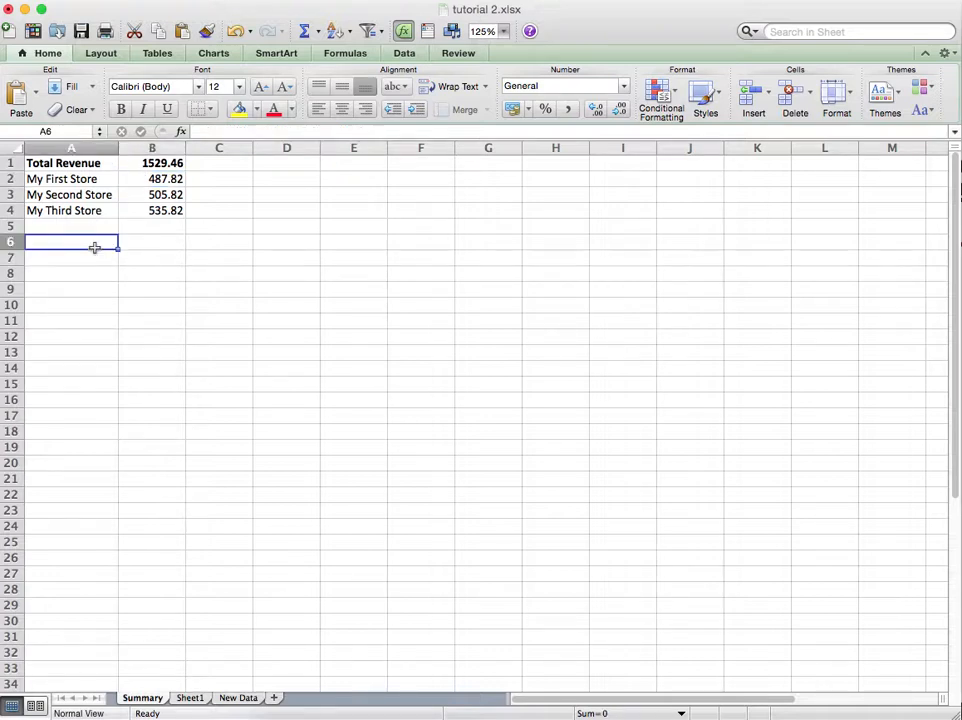
type("Pro")
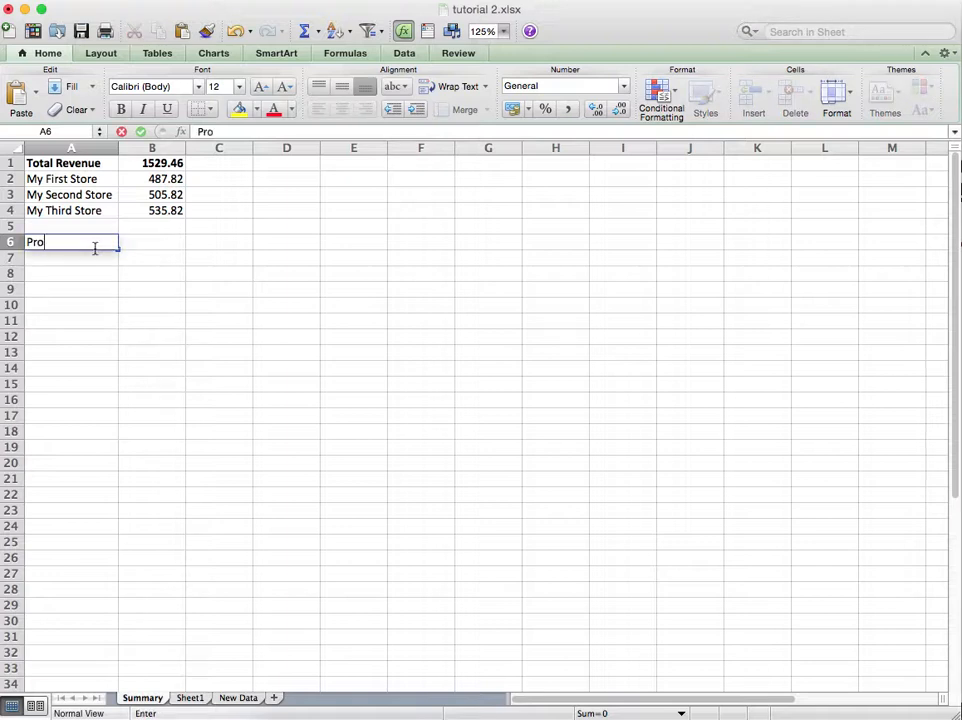
type("duct Sales")
key("Return")
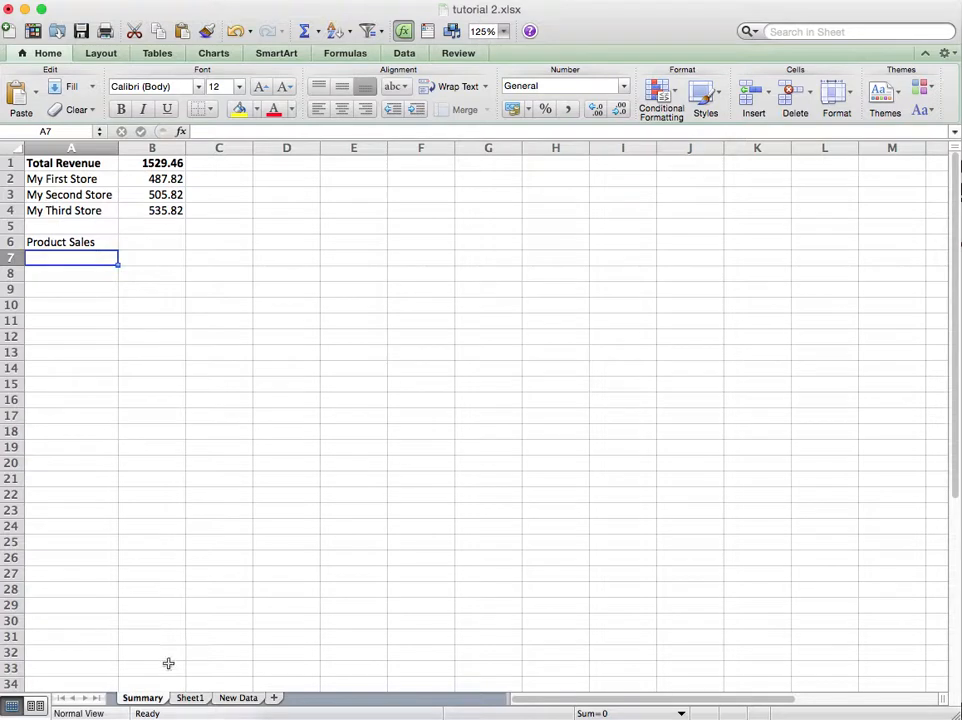
Check the item names on Sheet1 and list T-shirt, Hat and Sweater in A7:A9 of the Summary sheet.
left_click(194, 699)
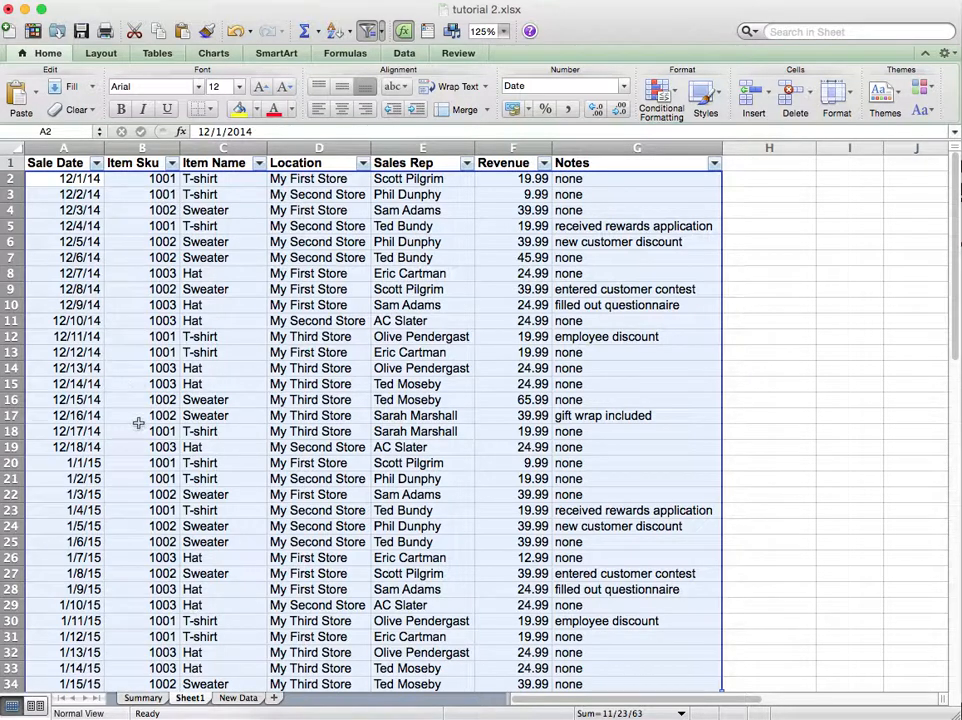
left_click(143, 699)
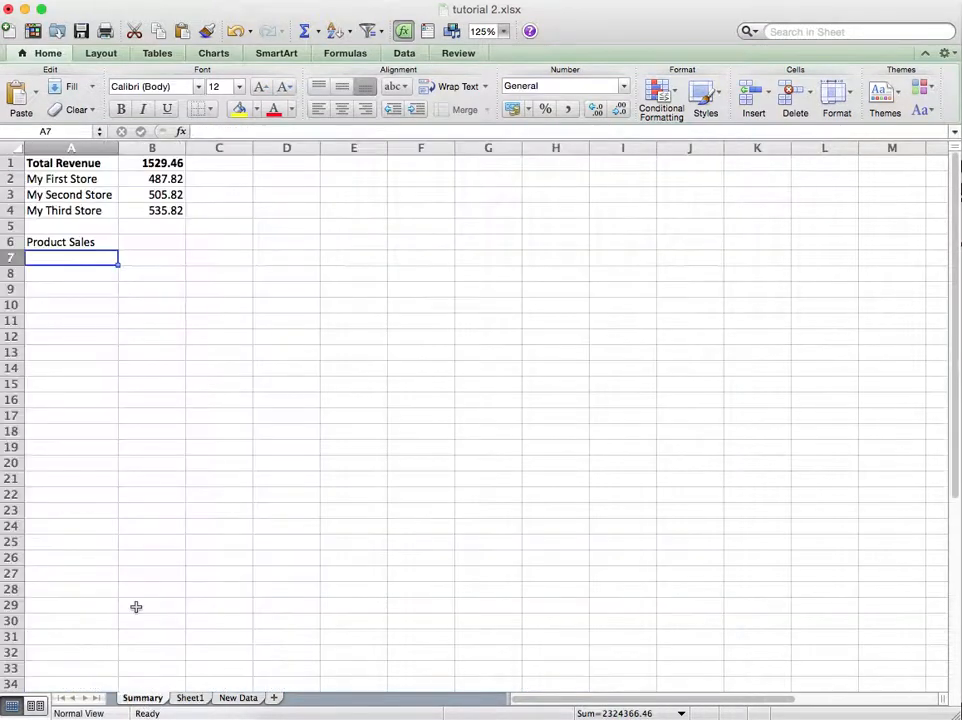
type("T-shirt")
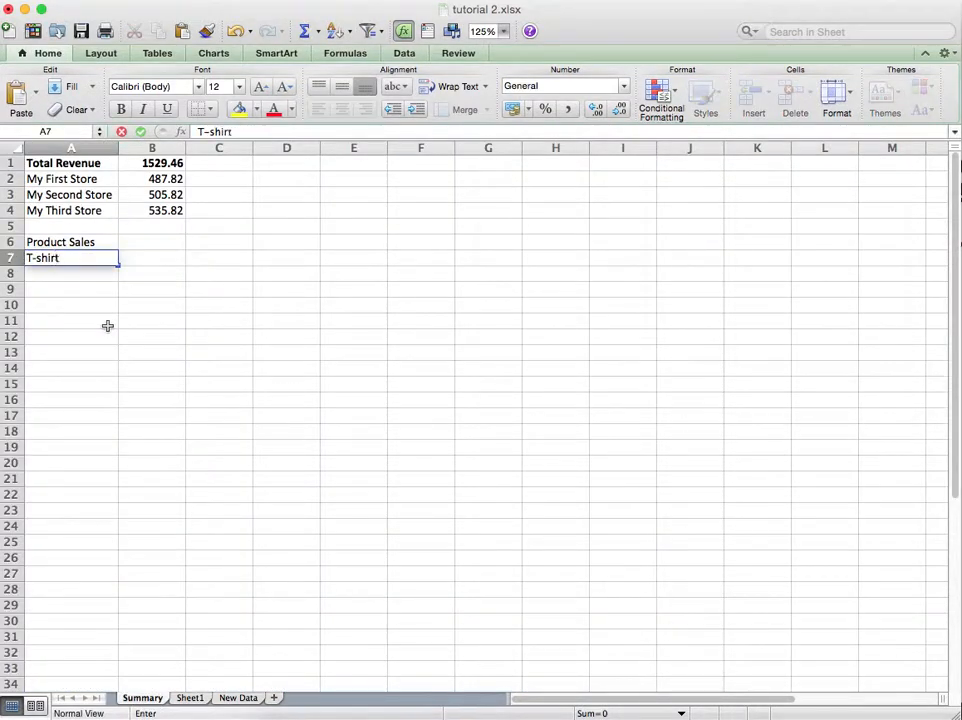
key("Return")
type("Hat")
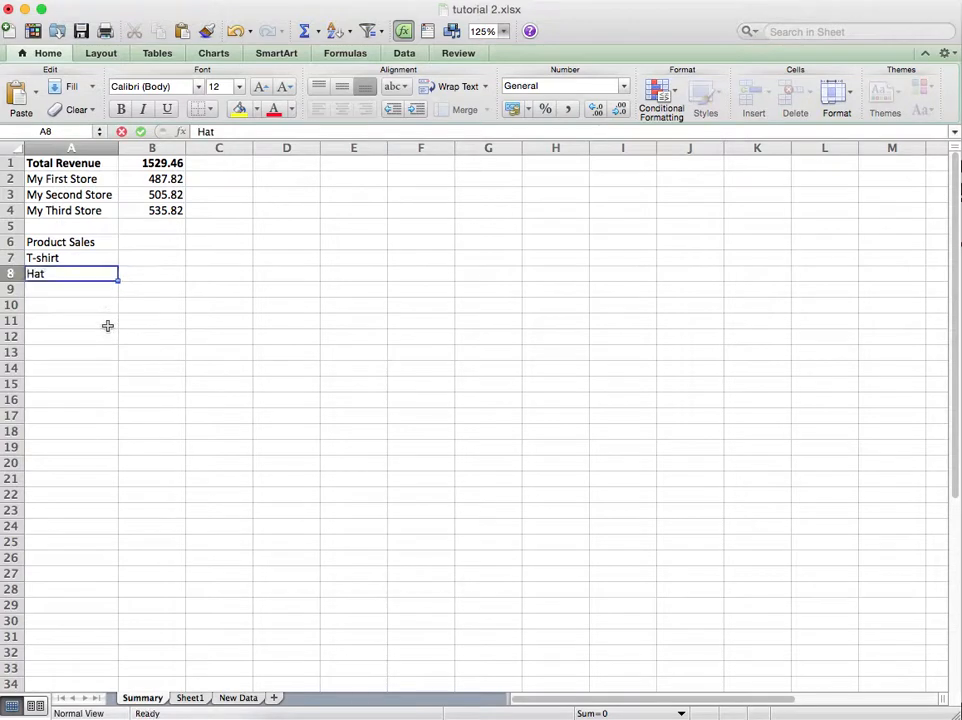
key("Return")
type("Sweater")
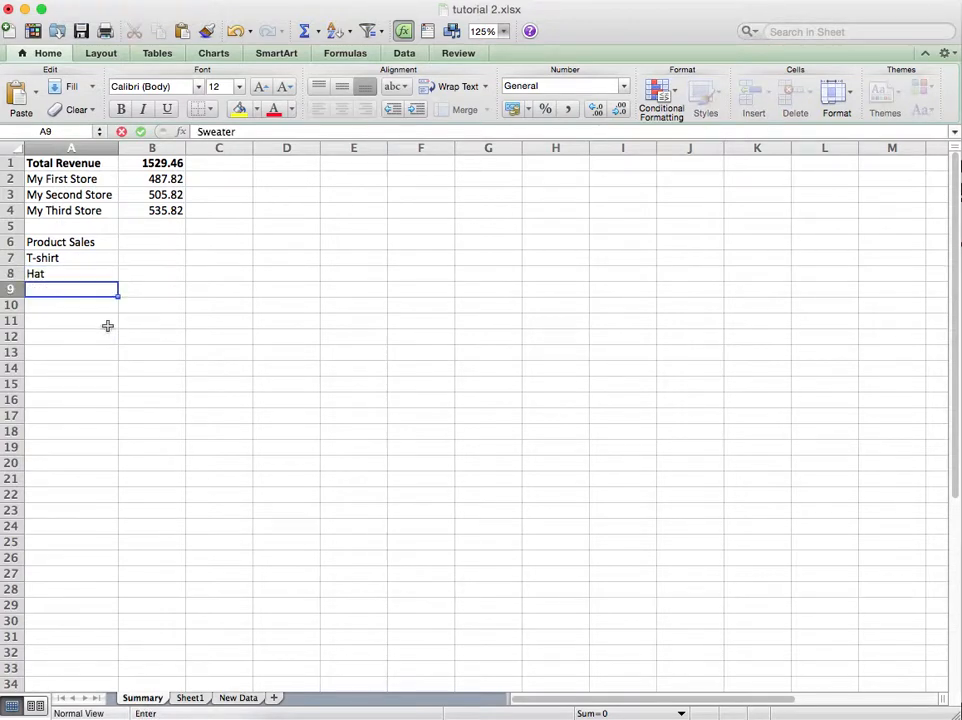
key("Return")
Start a SUMIF formula in B7 beside T-shirt, using Sheet1's Item Name column (Sheet1!C:C) as the range.
key("Up")
key("Up")
key("Up")
key("Right")
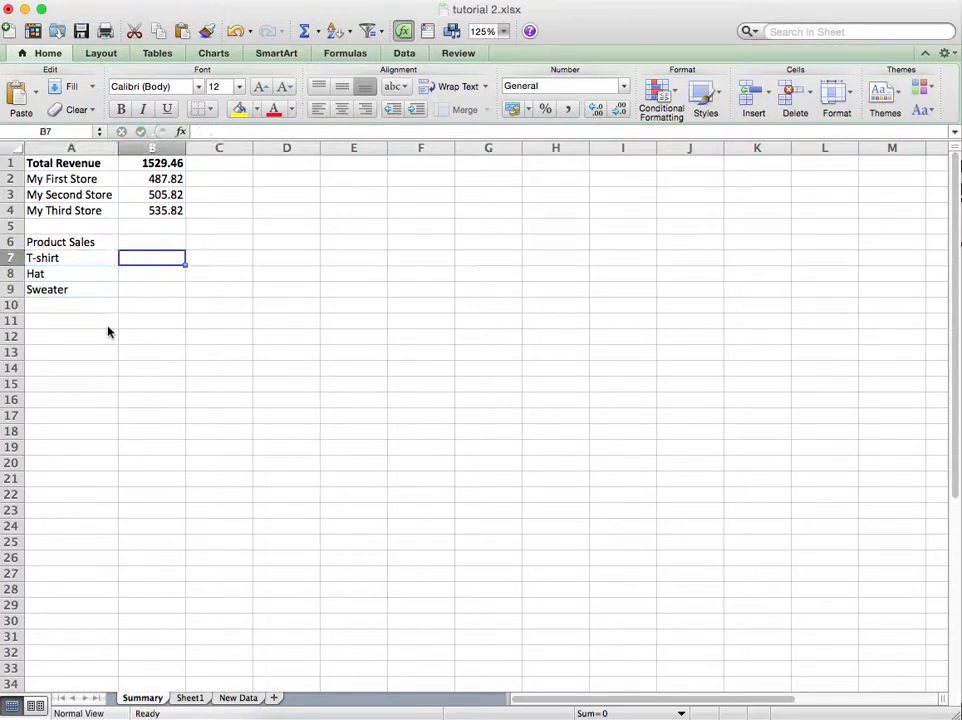
type("=")
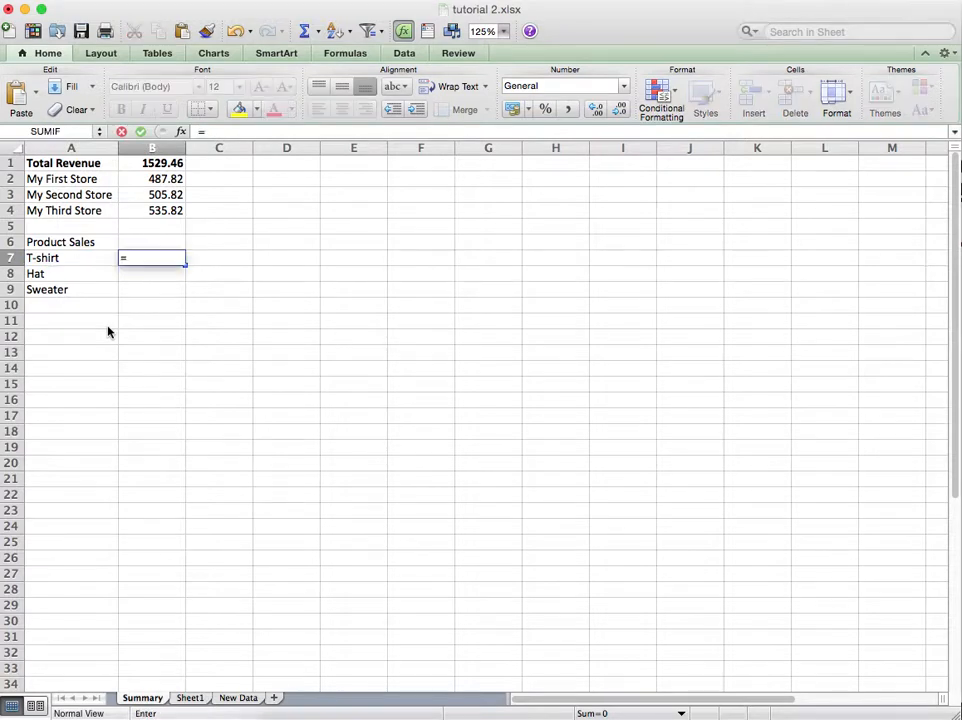
type("sumif(")
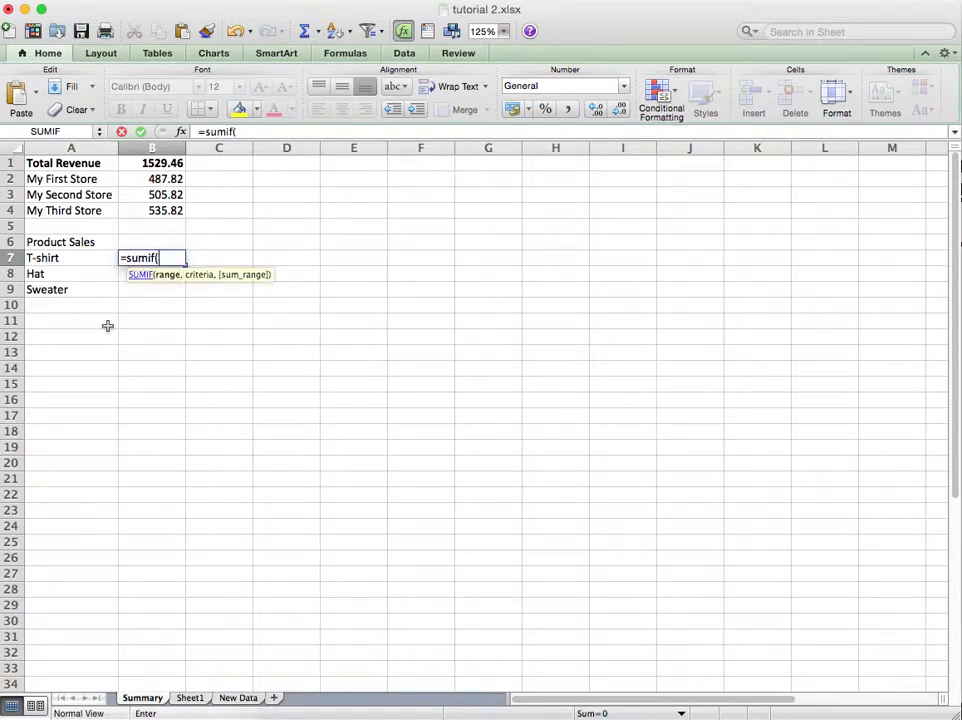
left_click(107, 326)
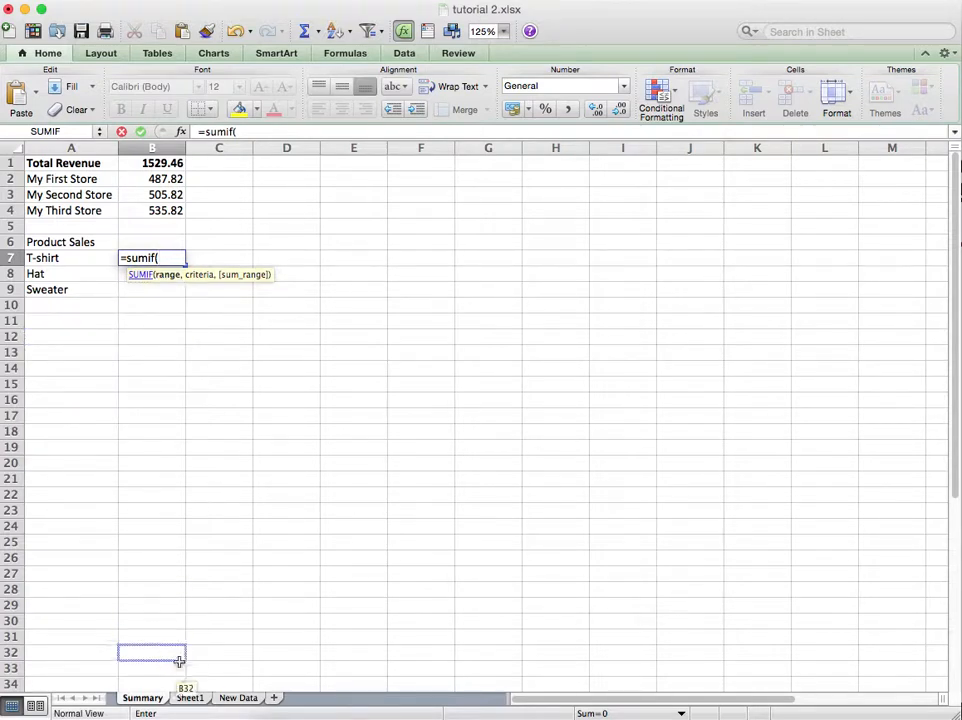
left_click(187, 698)
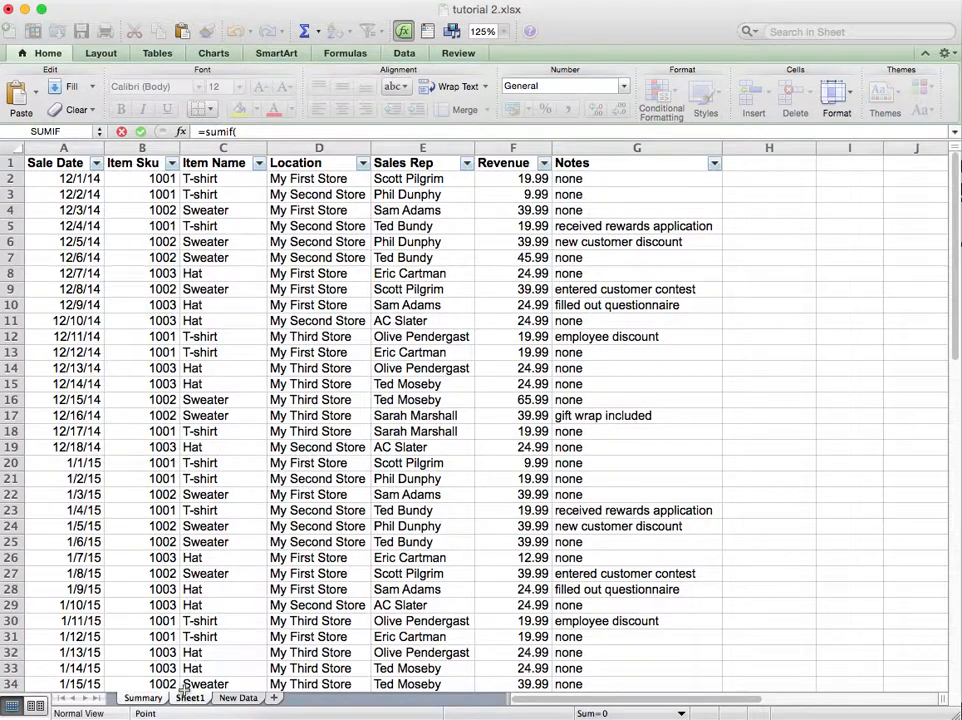
left_click(190, 147)
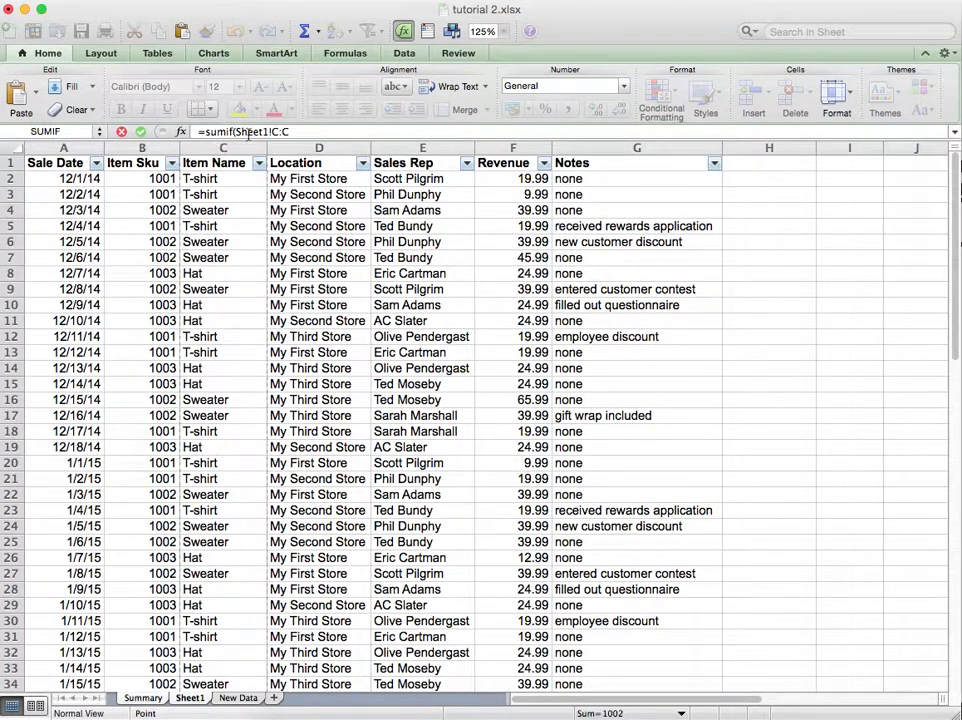
left_click(302, 131)
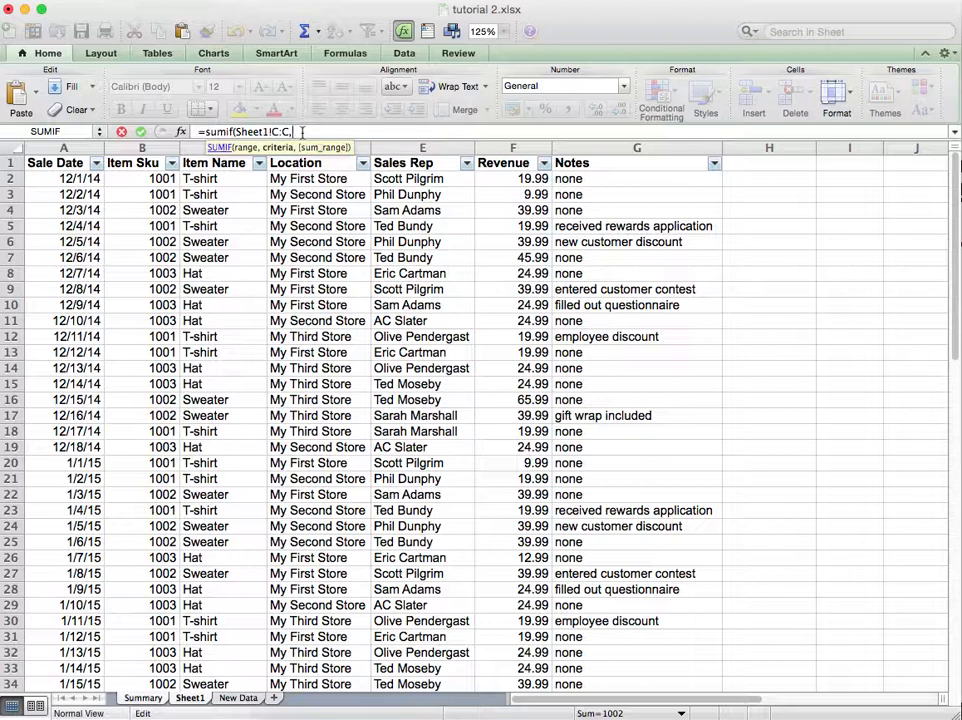
Set the SUMIF criteria to the T-shirt cell A7 and remove the "Summary!" prefix from the reference.
left_click(143, 698)
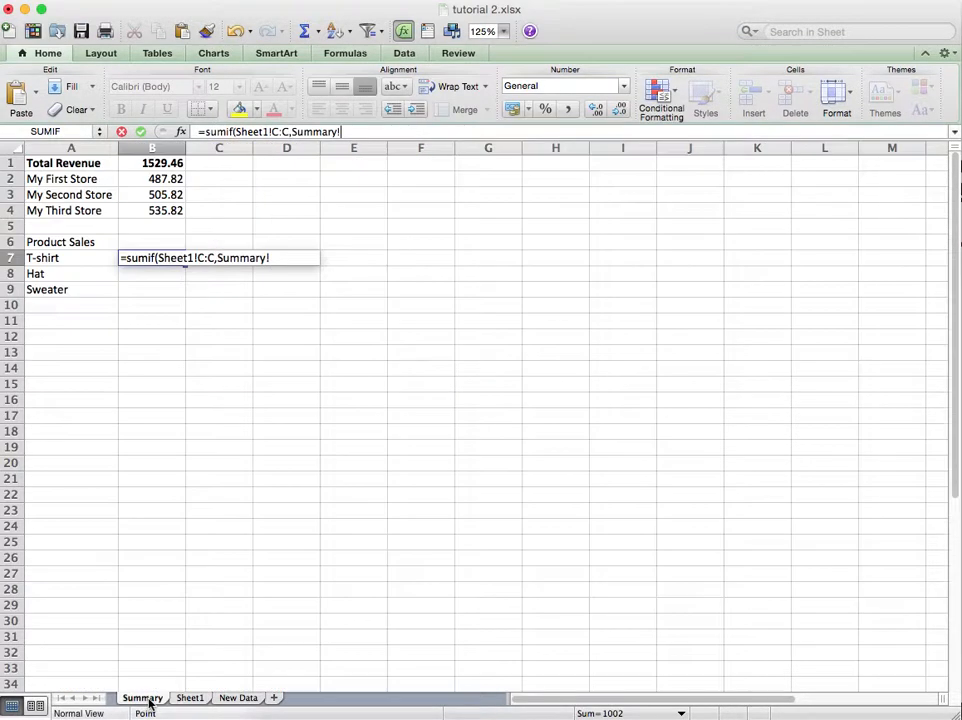
left_click(66, 258)
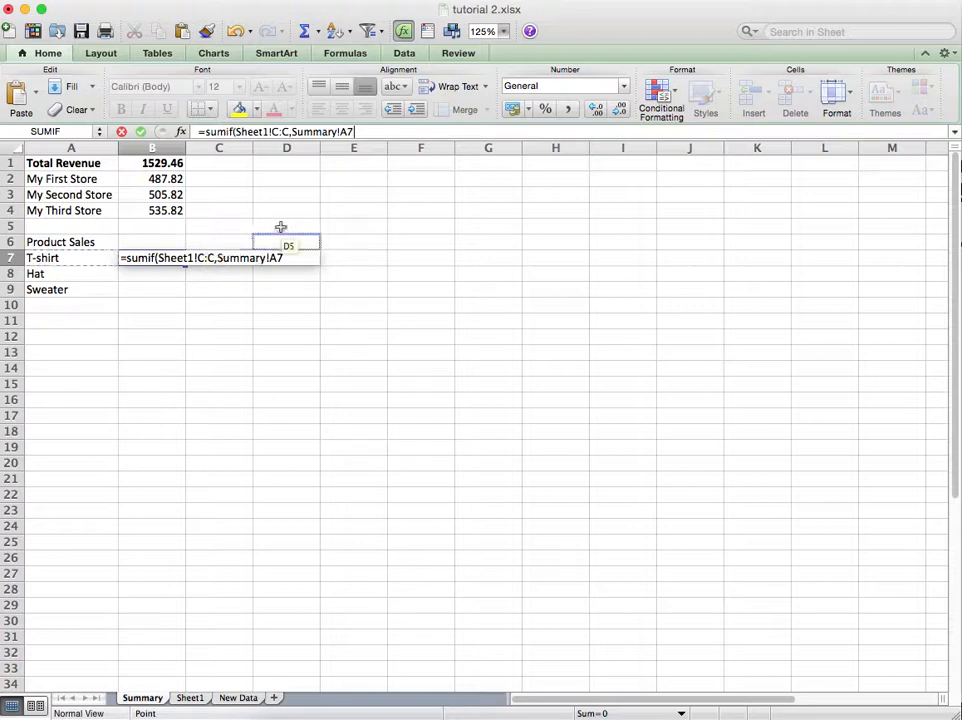
left_click(346, 131)
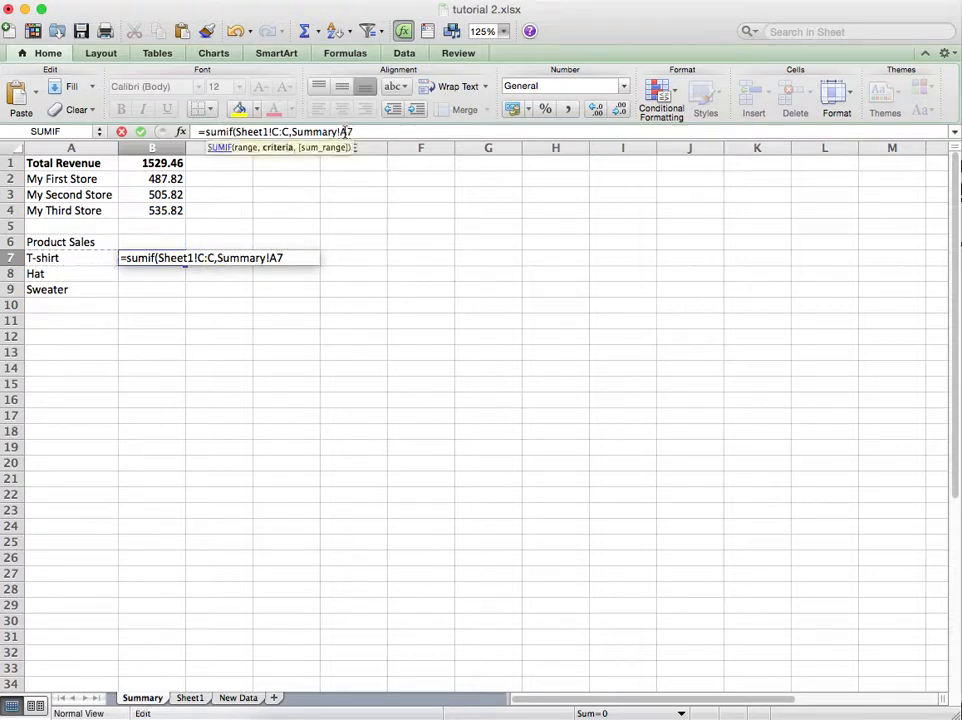
key("BackSpace")
key("BackSpace")
key("BackSpace")
key("BackSpace")
key("BackSpace")
key("BackSpace")
key("BackSpace")
key("BackSpace")
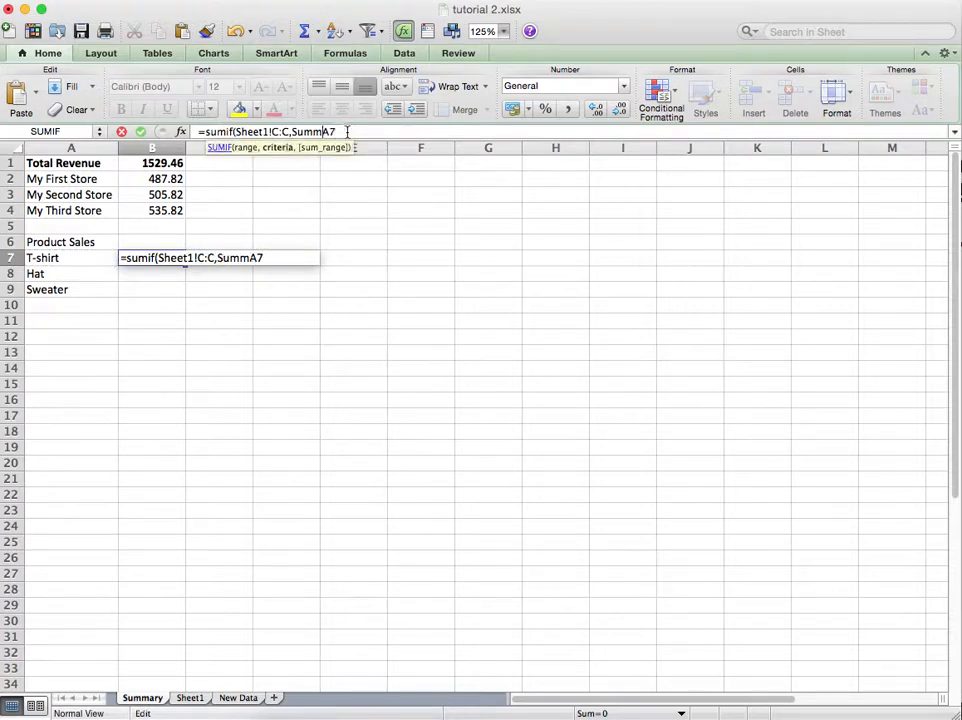
Complete the SUMIF formula with Sheet1's Revenue column (Sheet1!F:F) as the sum range.
left_click(347, 131)
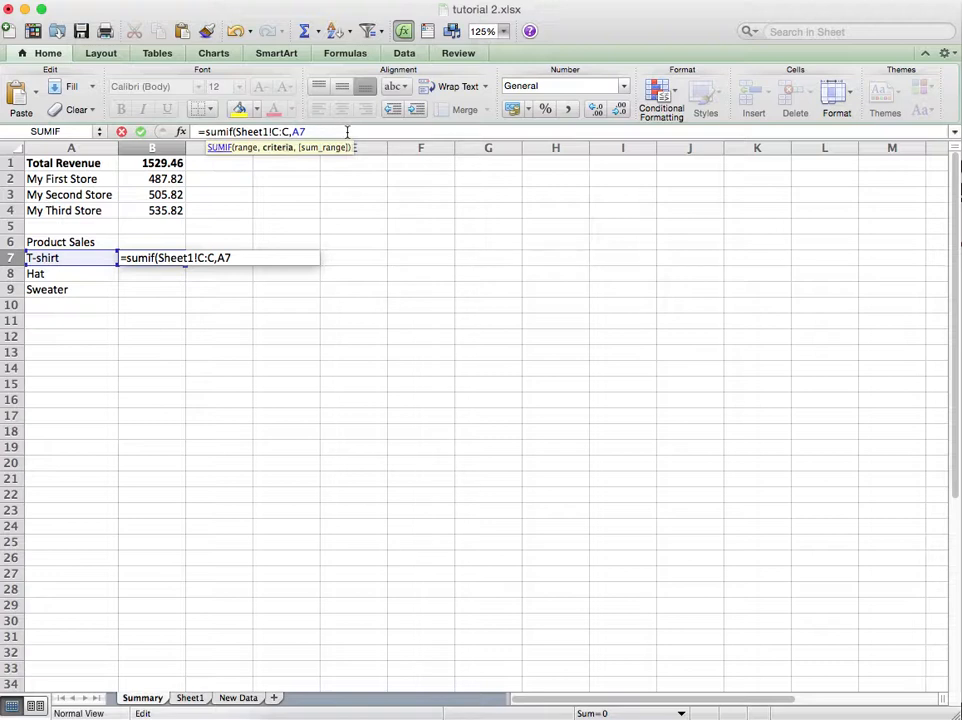
type(",")
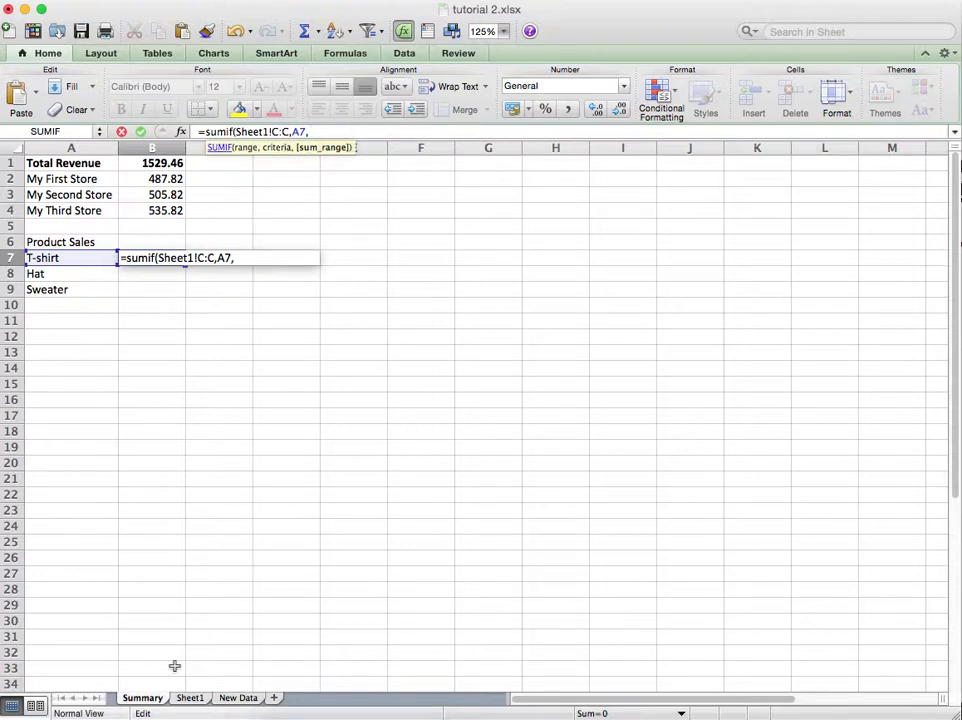
left_click(185, 699)
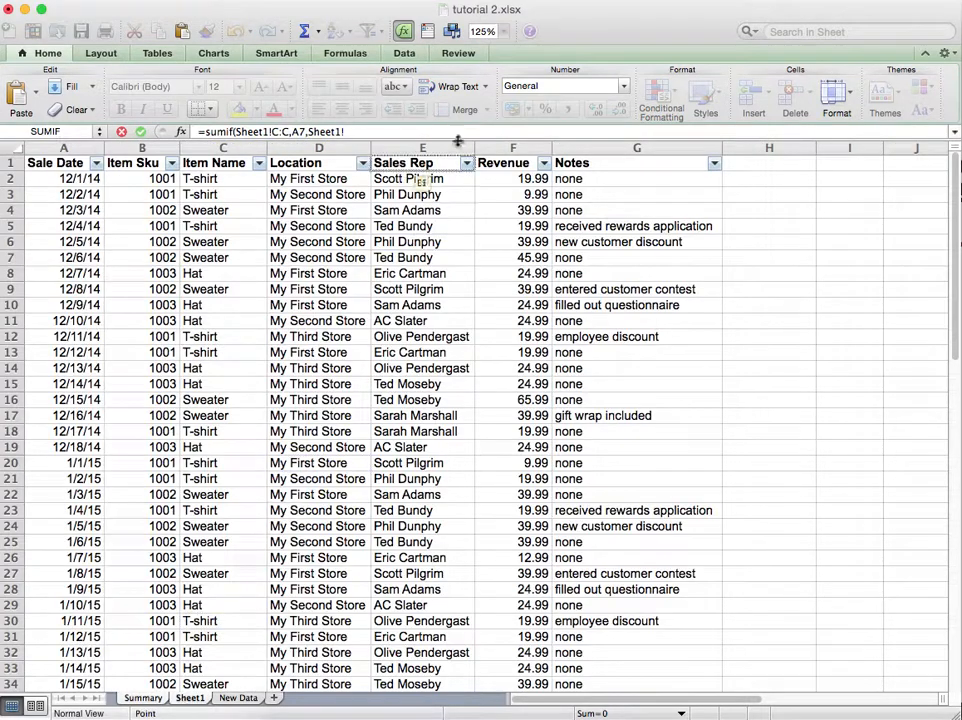
left_click(505, 146)
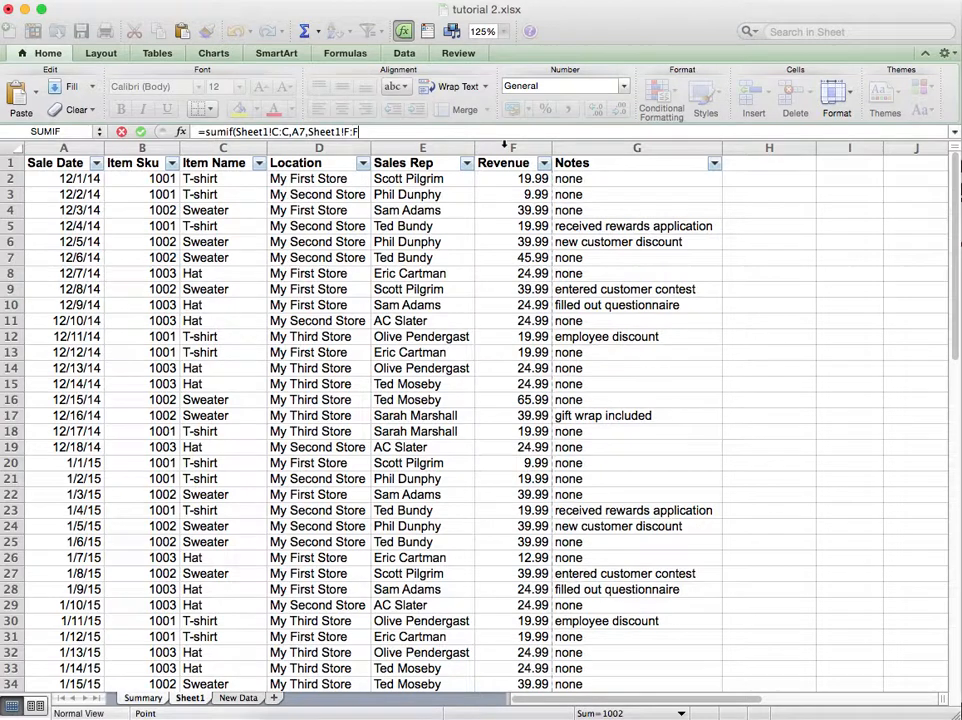
type(")")
key("Return")
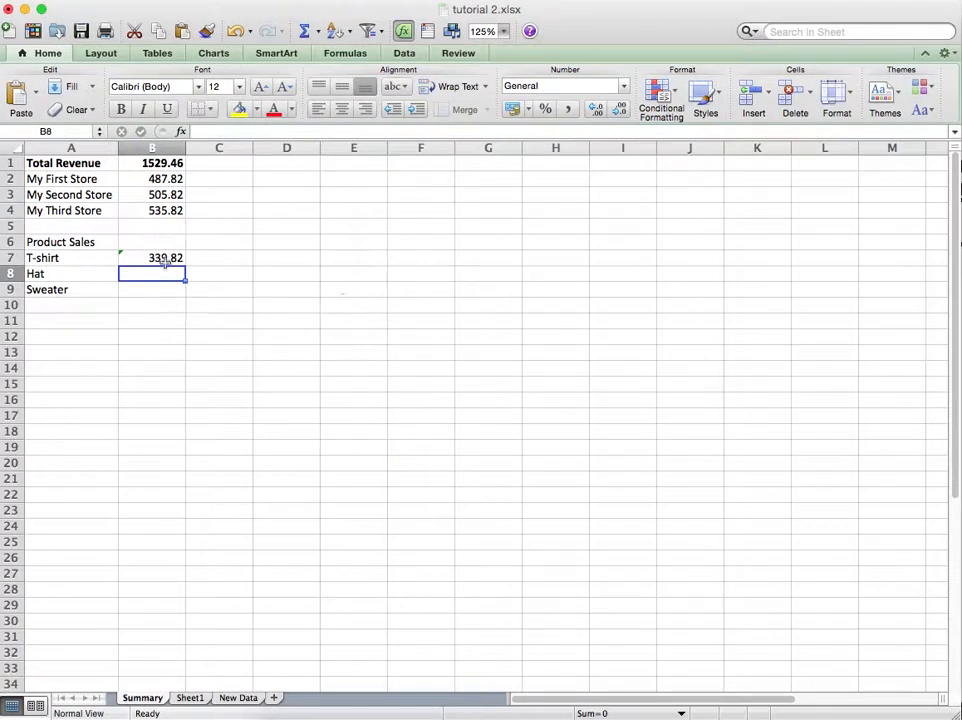
Ignore the error flagged on the B7 formula and fill the formula down to B9.
left_click(135, 258)
left_click(111, 262)
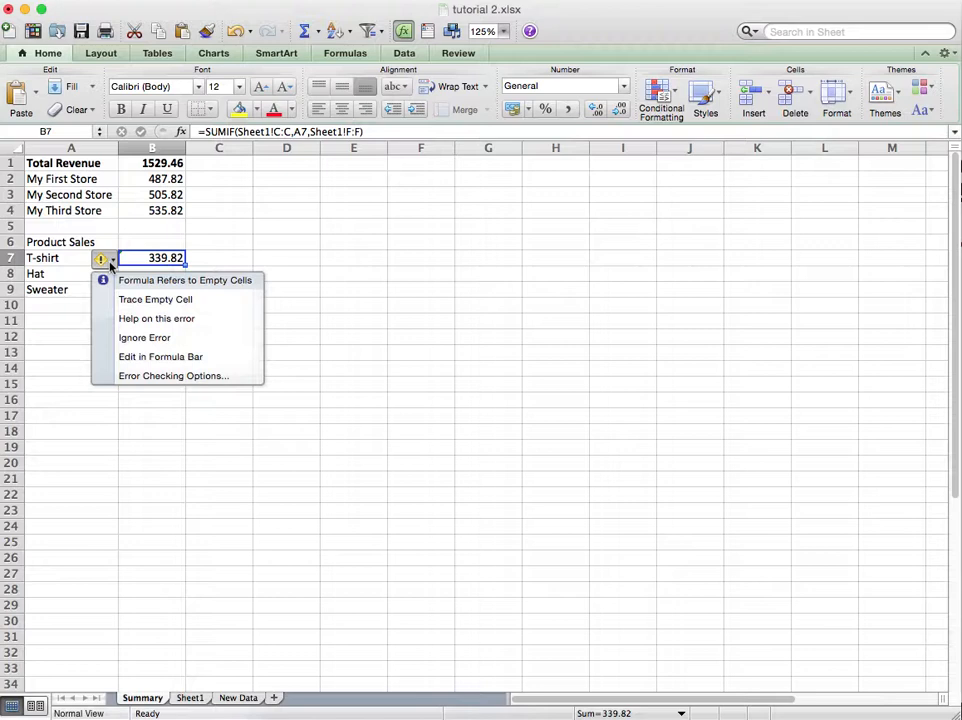
left_click(151, 338)
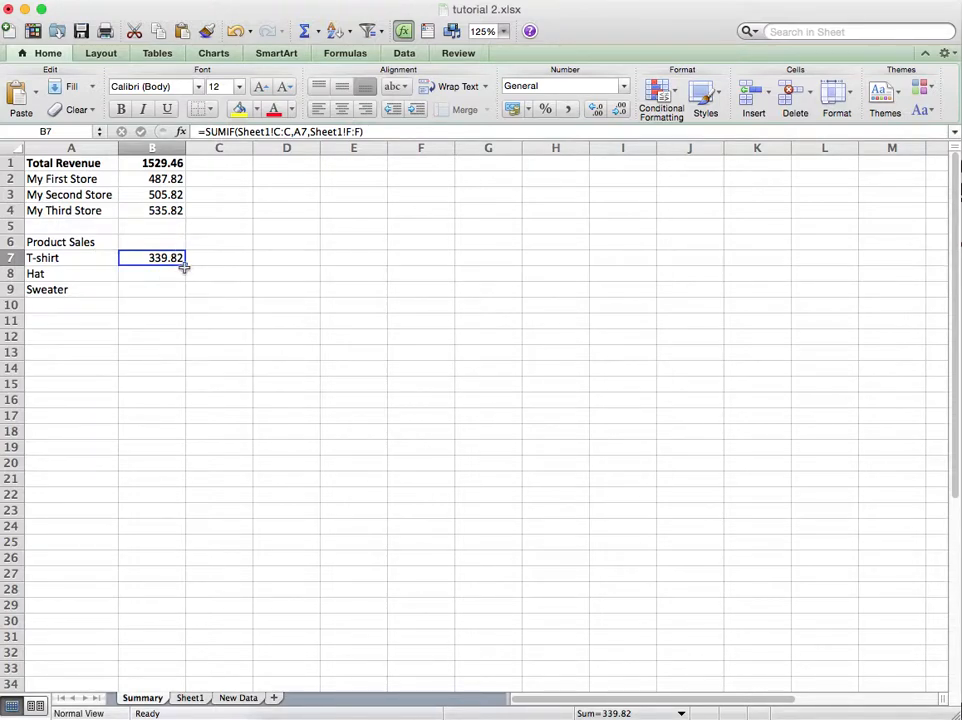
left_click_drag(184, 265, 181, 293)
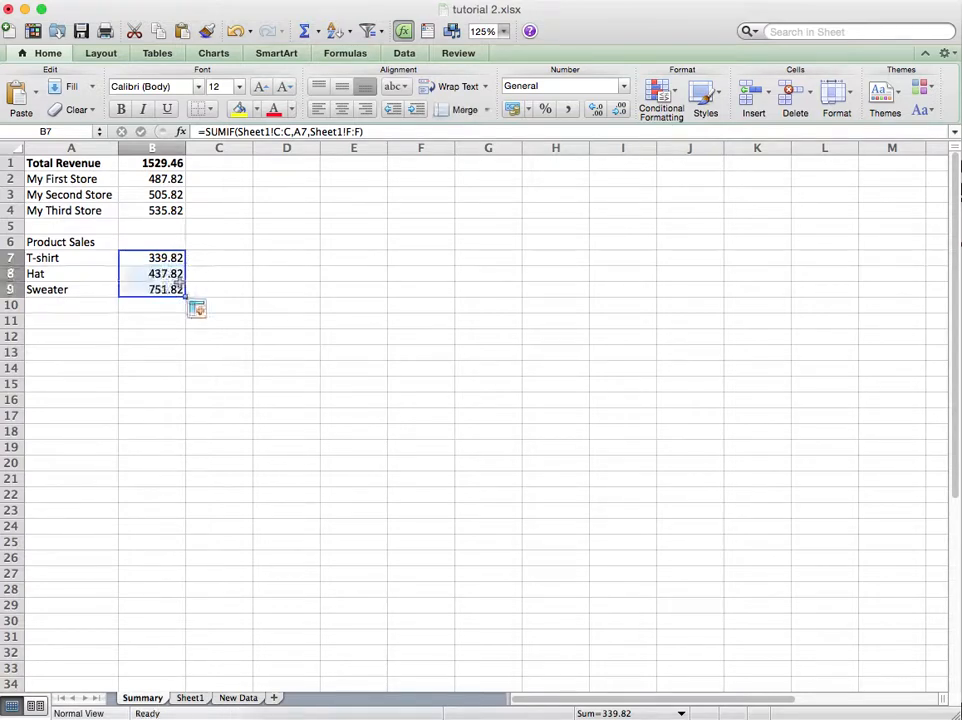
Inspect the copied SUMIF formulas for Hat in B8 and Sweater in B9, leaving them as they are.
left_click(178, 273)
double_click(178, 274)
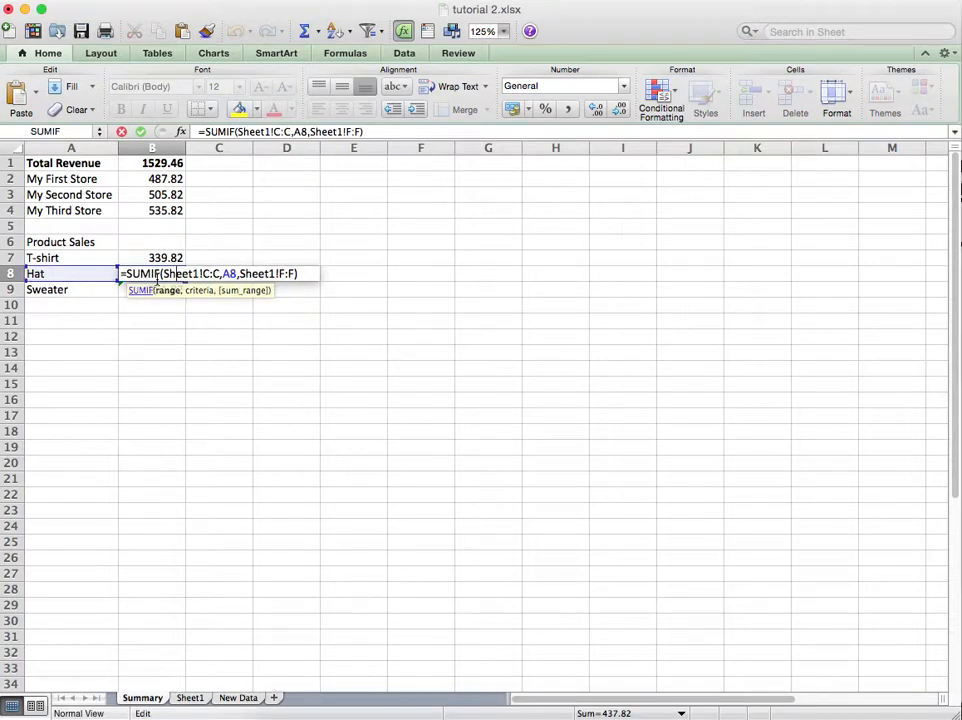
key("Return")
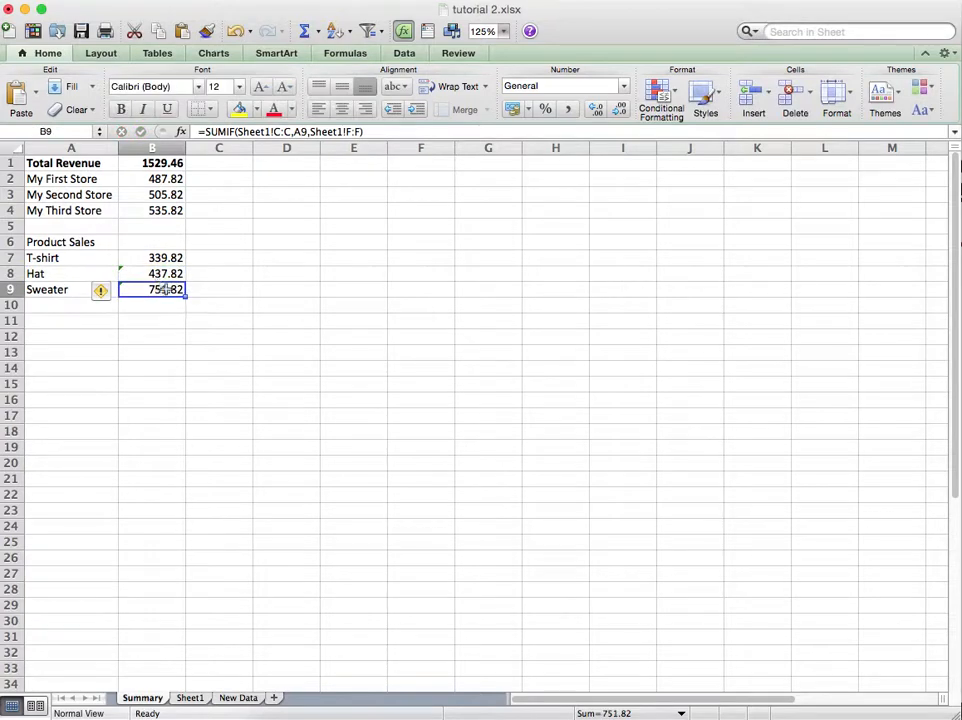
double_click(166, 291)
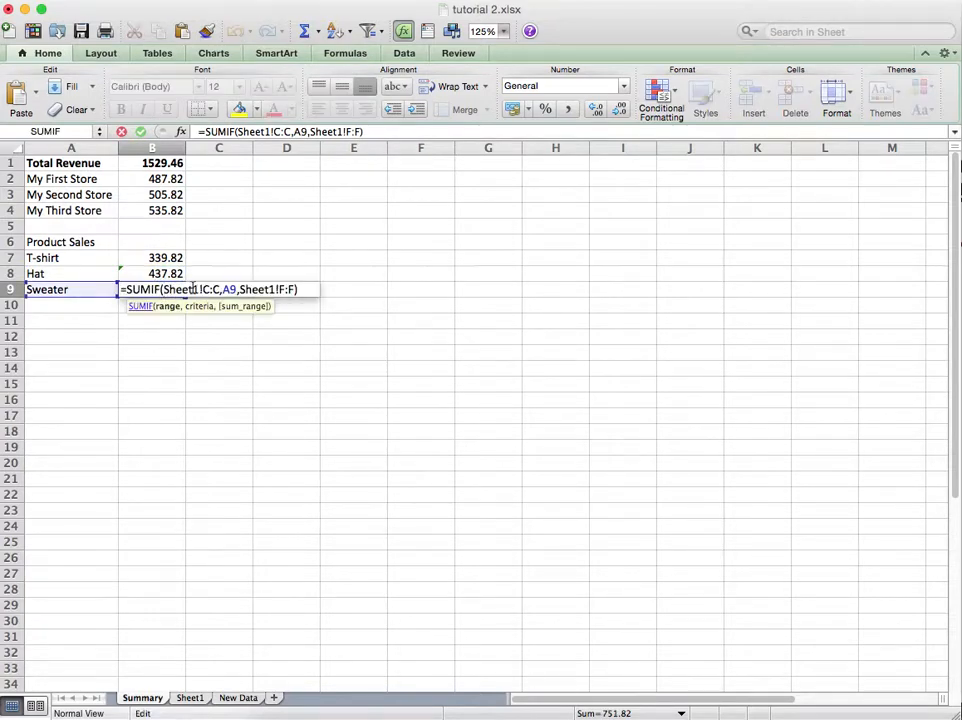
key("Return")
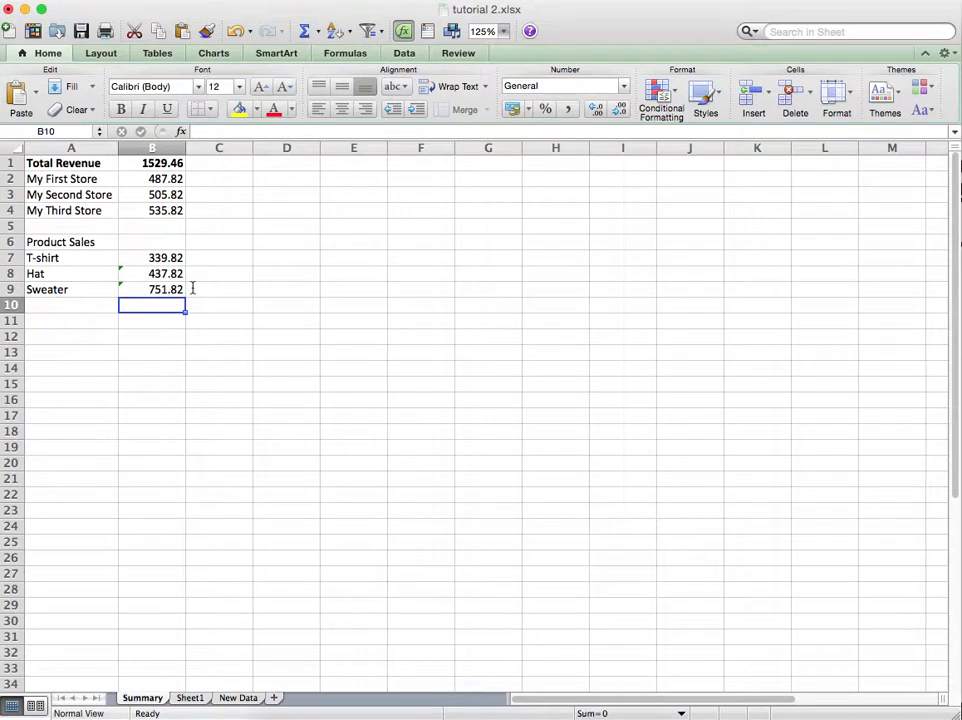
Ignore the errors flagged on the Hat and Sweater formulas in B8:B9.
left_click_drag(172, 273, 170, 292)
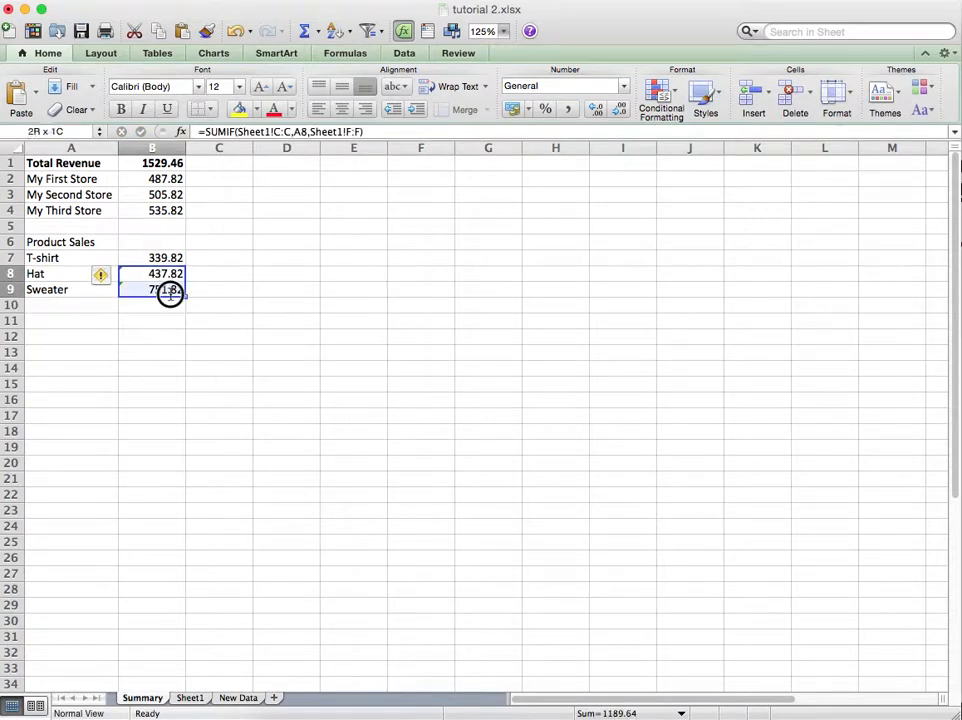
left_click(101, 274)
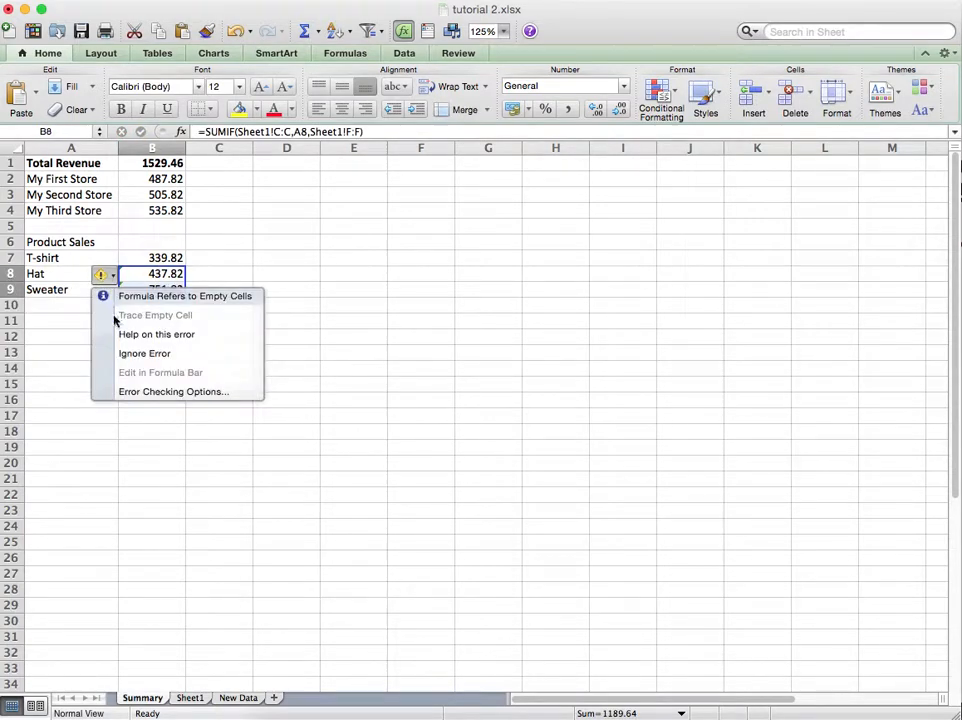
left_click(125, 353)
Make the Product Sales heading in A6 of the Summary sheet bold.
left_click(70, 246)
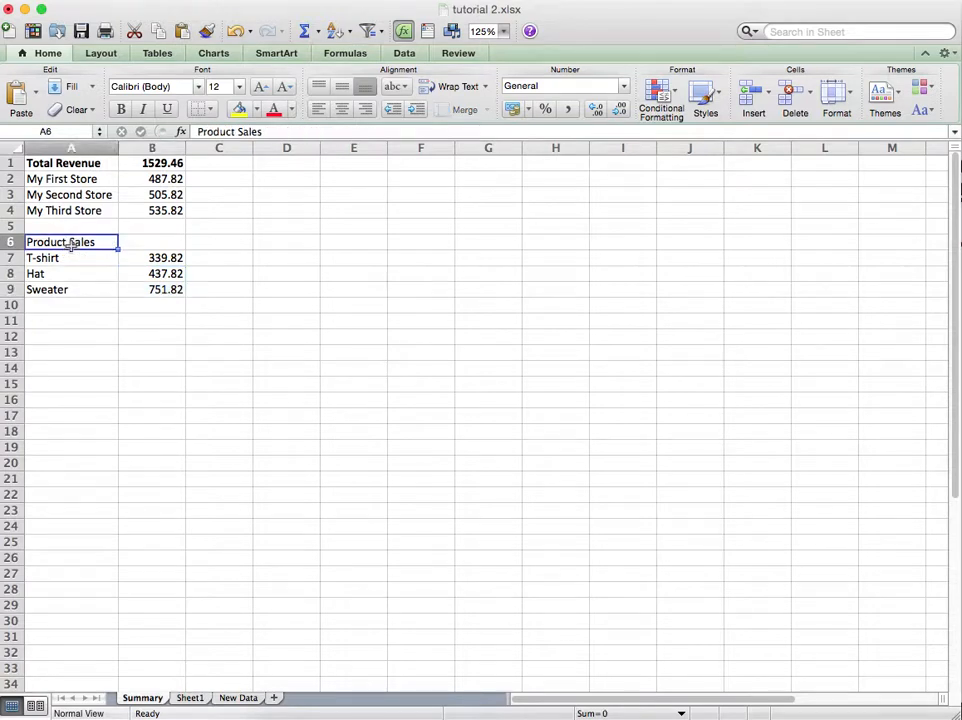
left_click(70, 243)
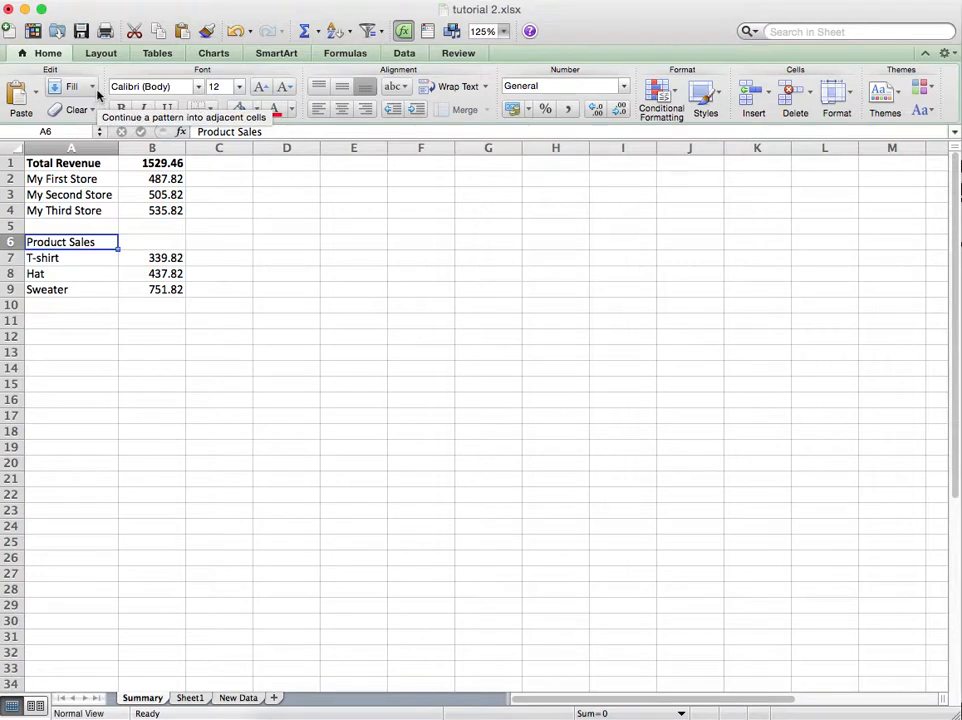
left_click(189, 698)
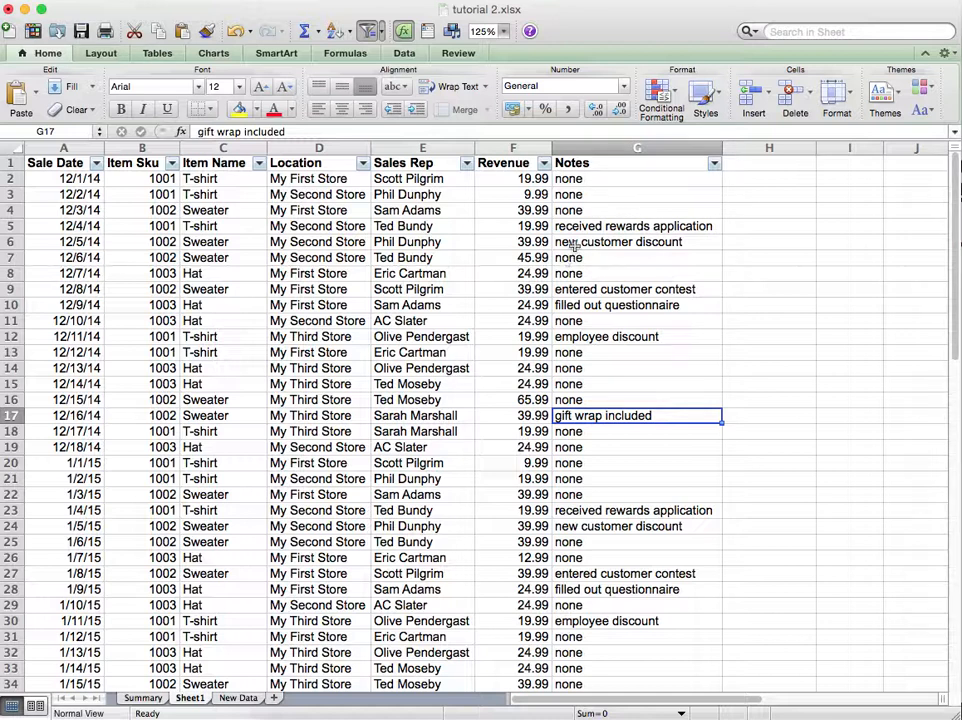
left_click(143, 698)
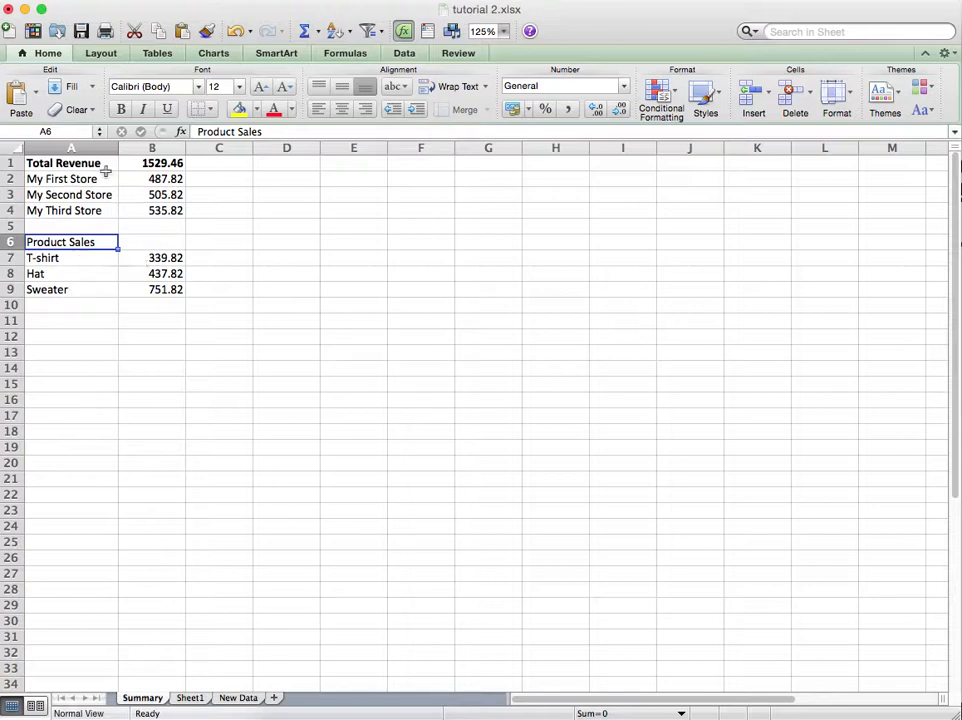
left_click(126, 115)
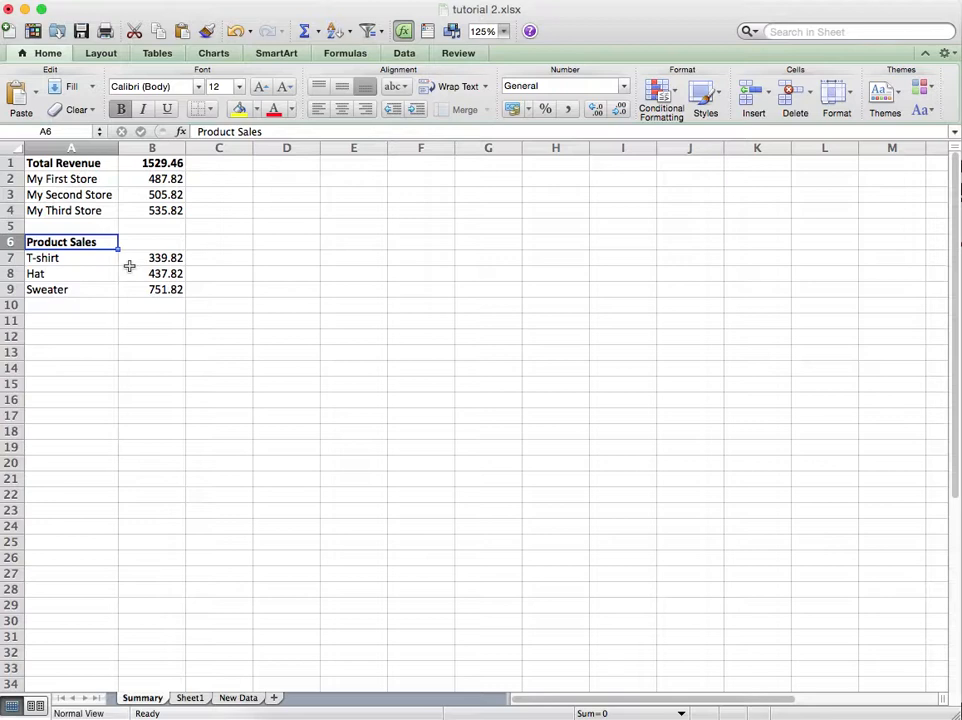
Enter the formula =B2/B1 in C2 to calculate My First Store's share of total revenue.
left_click(205, 174)
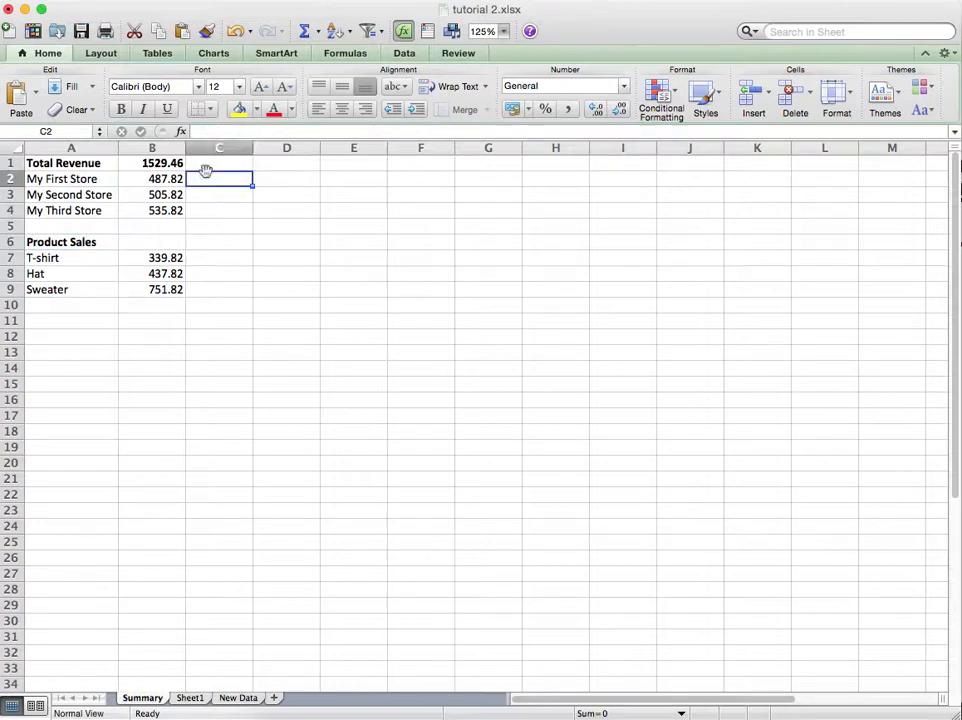
left_click(207, 165)
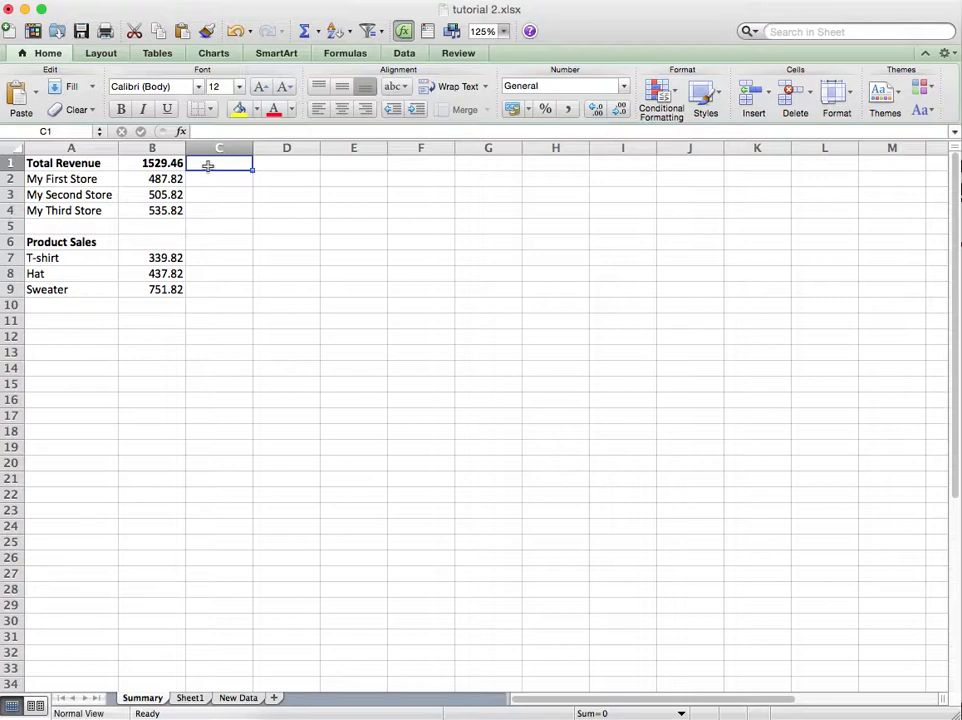
key("Down")
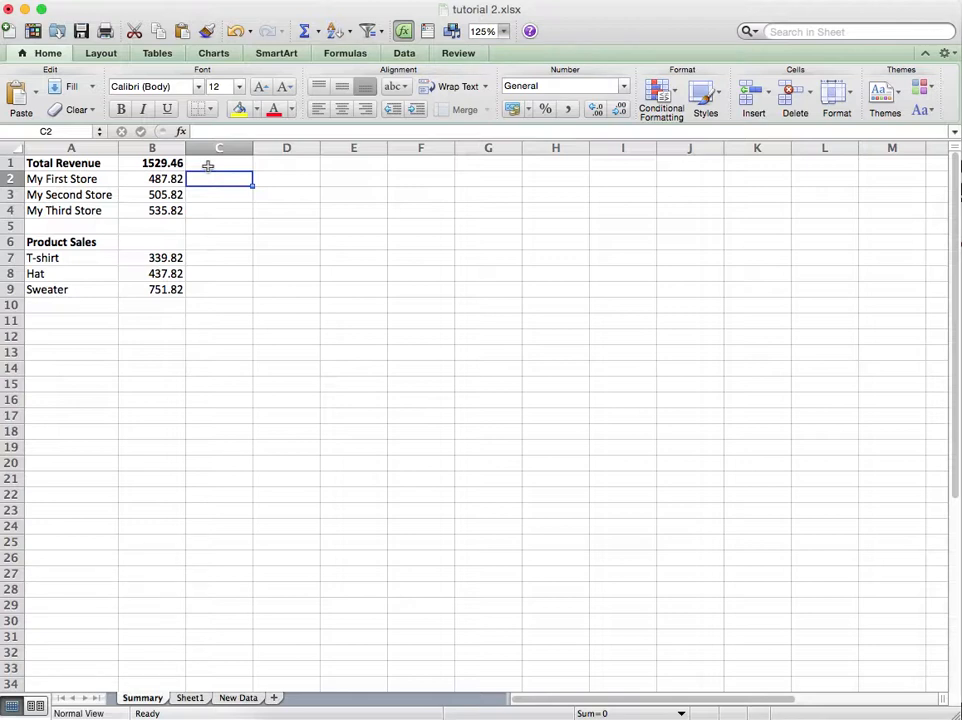
type("=")
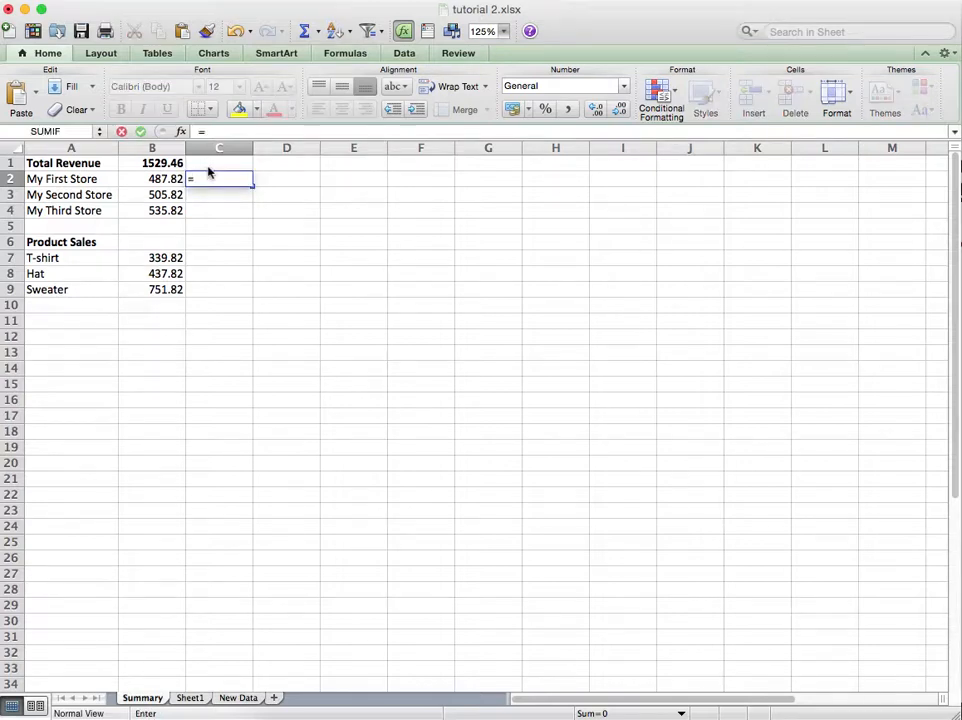
key("Left")
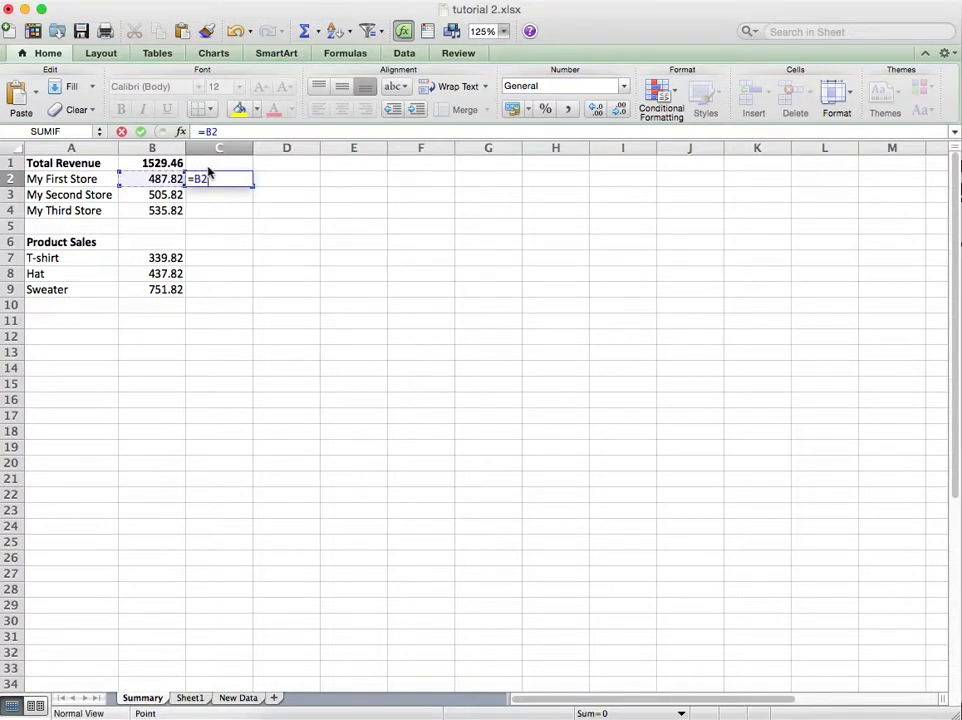
type("/")
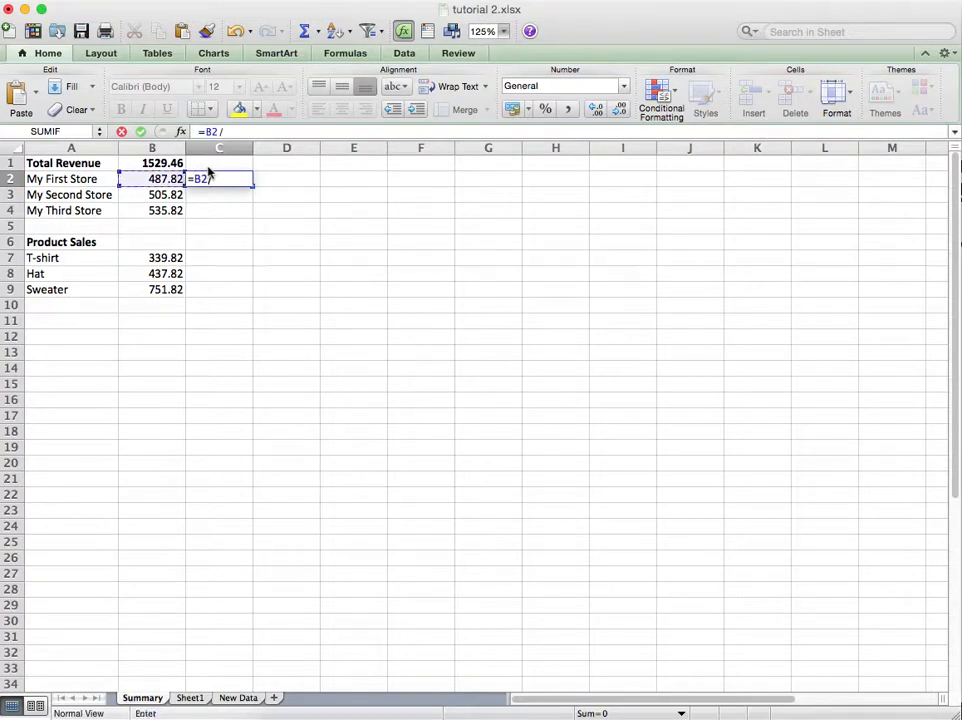
key("Up")
key("Left")
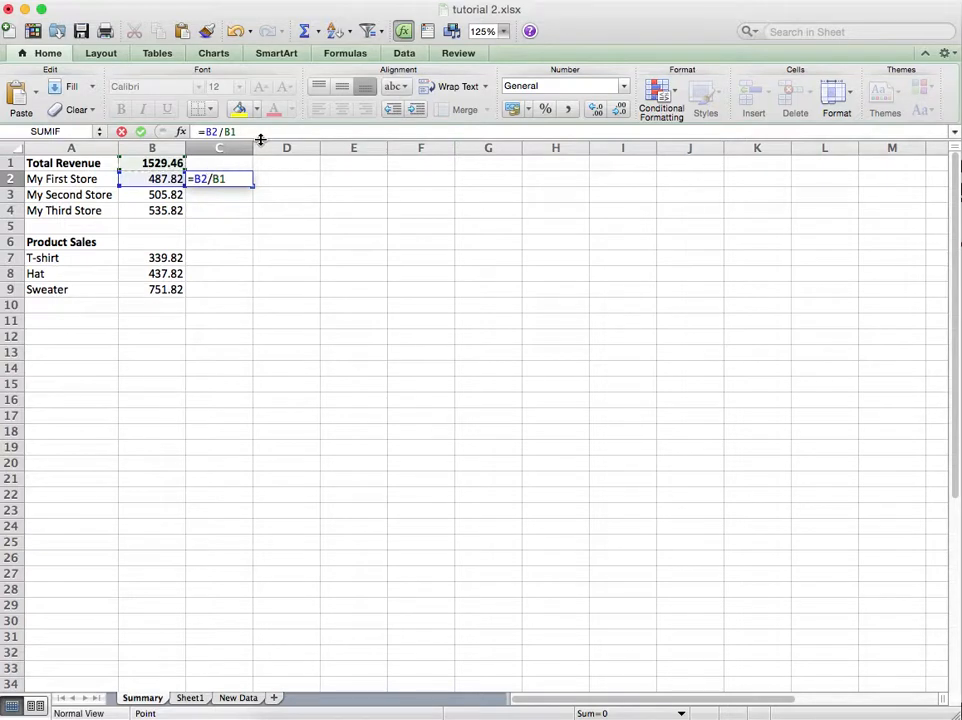
key("Return")
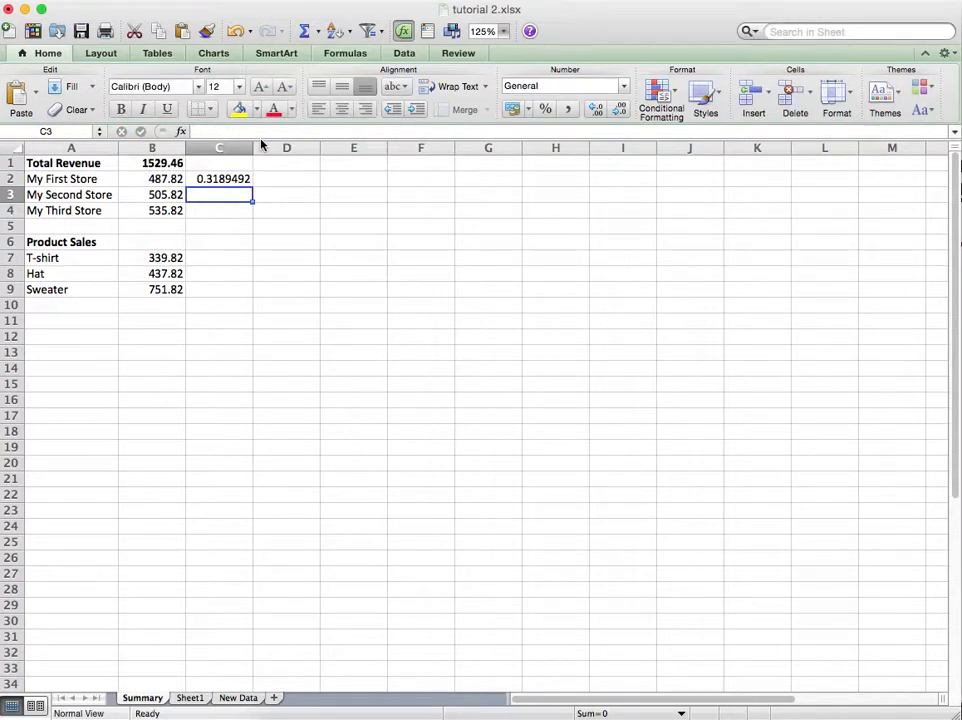
Format C2 as a percentage with no decimal places.
key("Up")
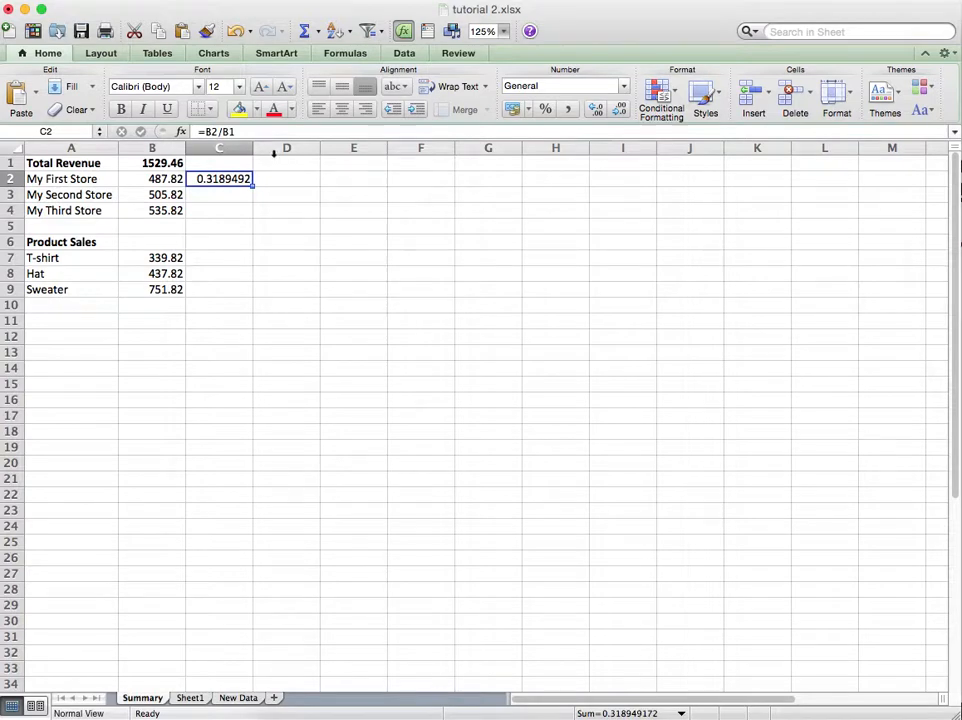
left_click(622, 89)
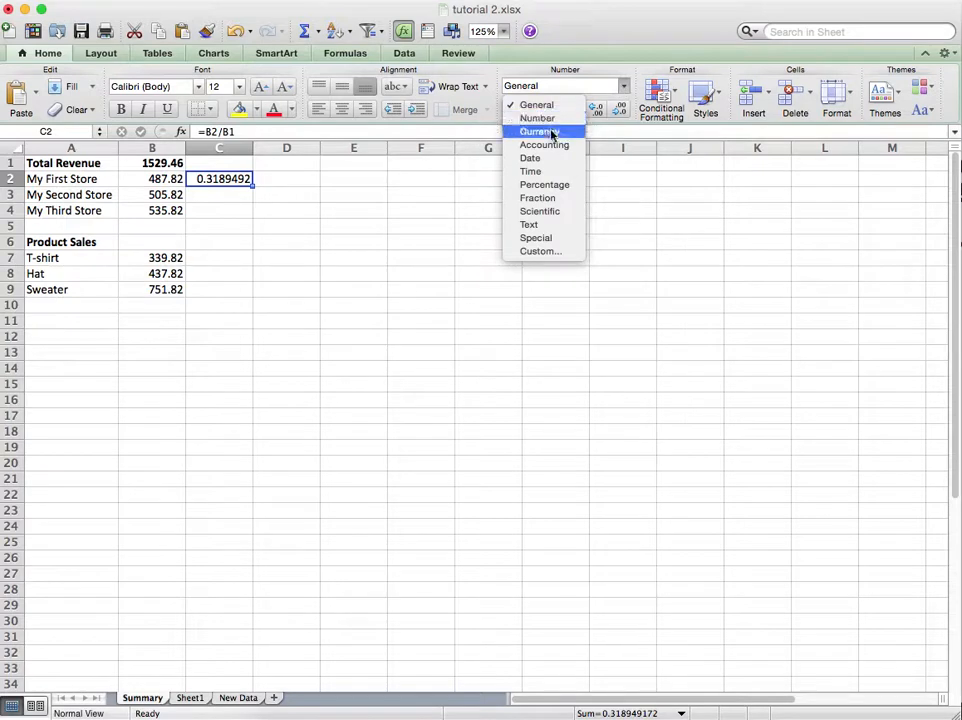
left_click(553, 185)
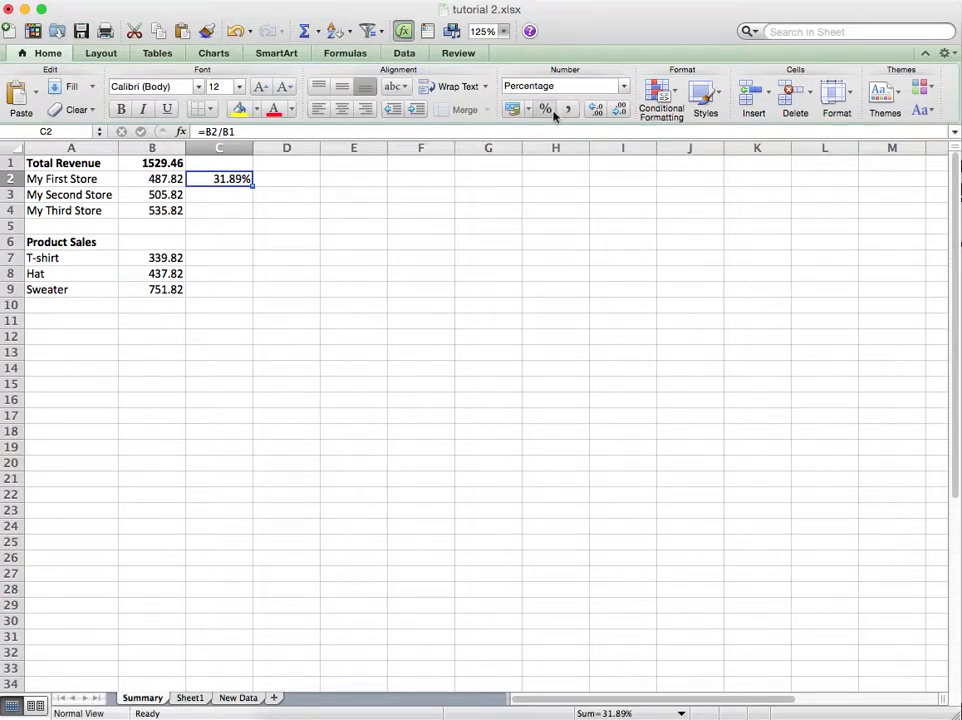
left_click(617, 110)
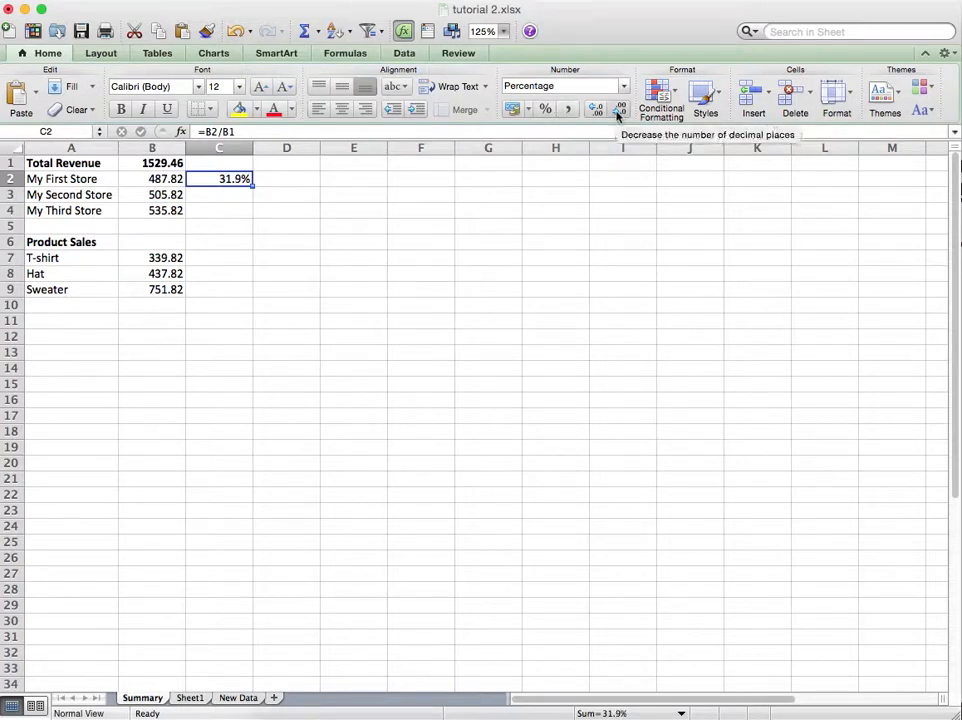
left_click(616, 112)
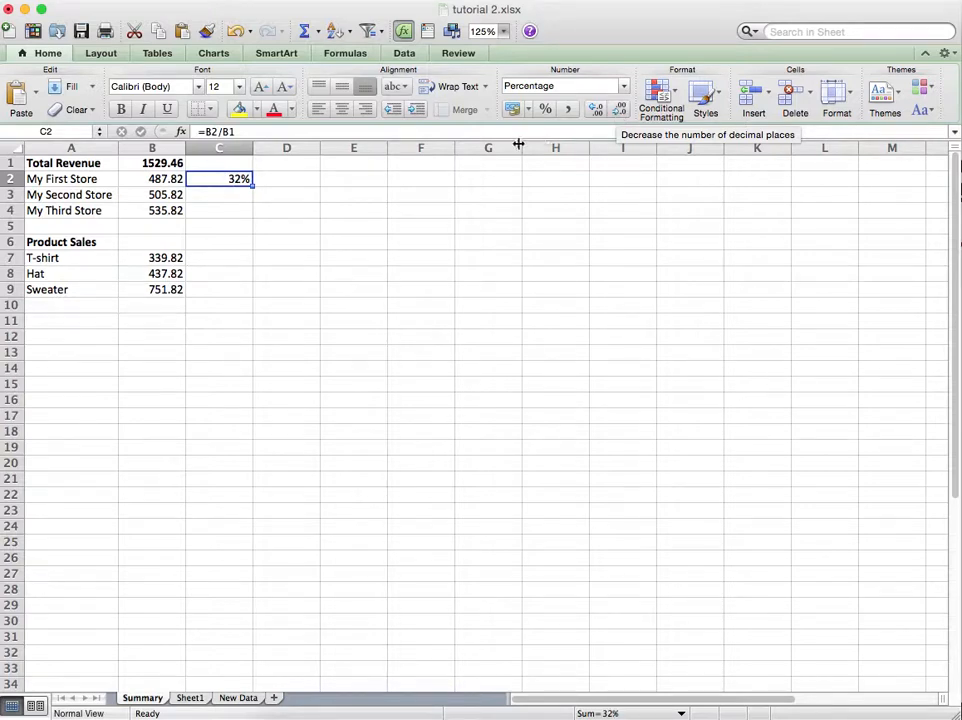
Try to fill the C2 share formula with its relative references down to C4.
left_click(255, 193)
left_click(245, 179)
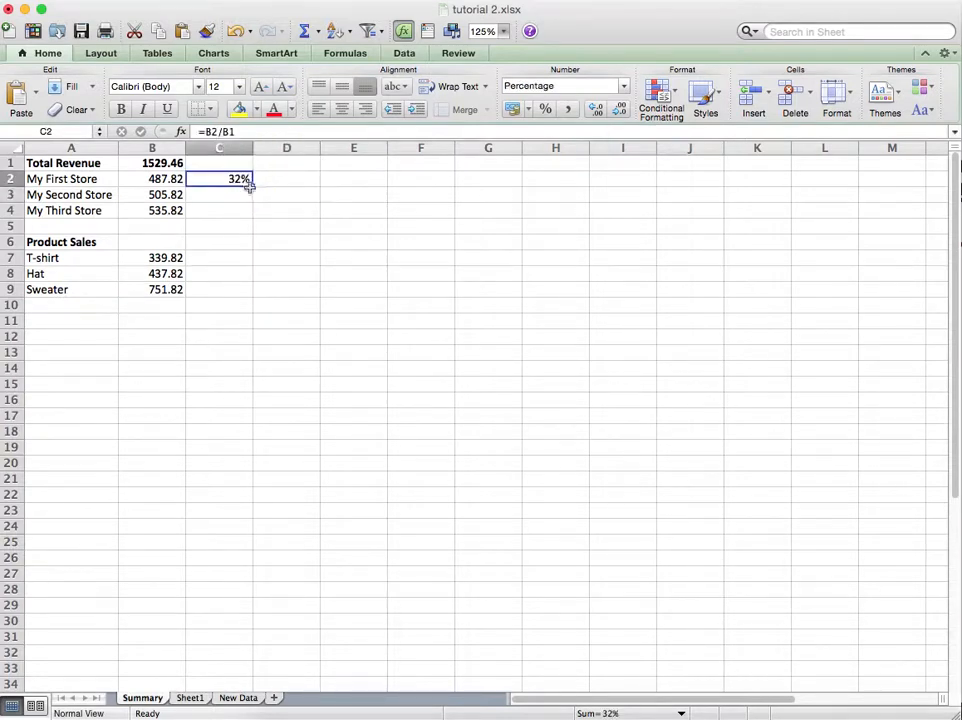
left_click(251, 190)
left_click(249, 182)
left_click_drag(250, 184, 252, 212)
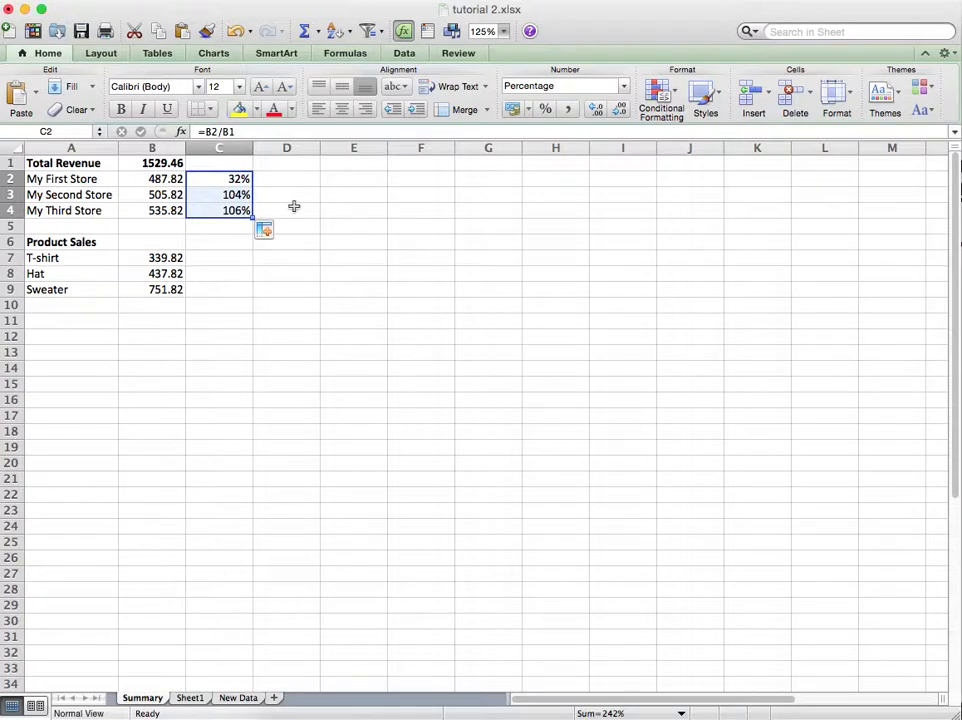
Check which cells the copied formula in C3 refers to and compare it with the one in C2.
left_click(213, 197)
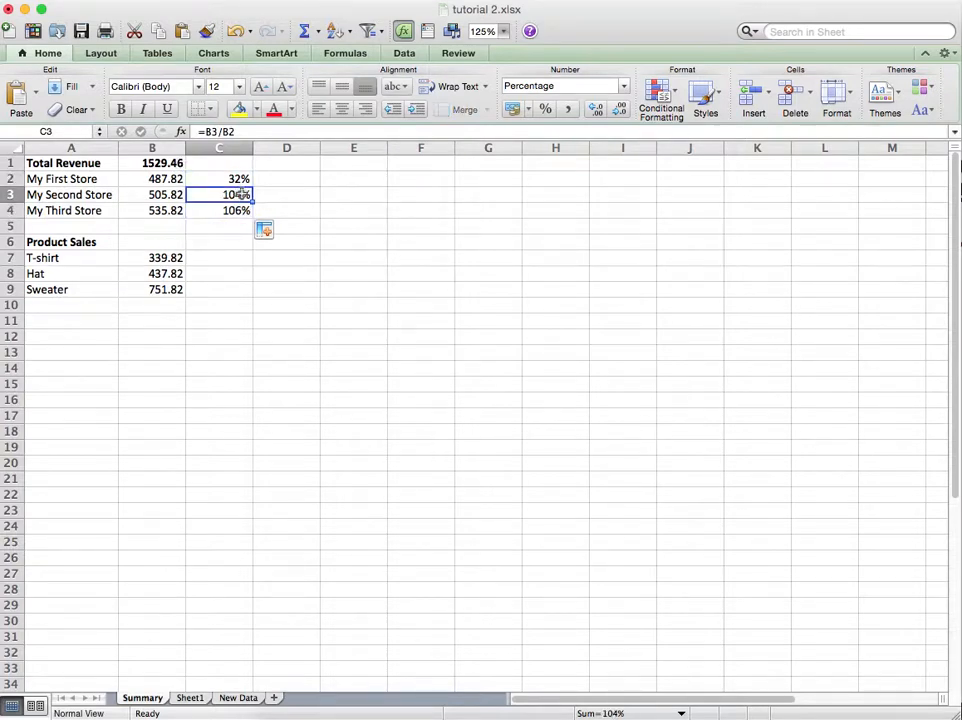
double_click(243, 194)
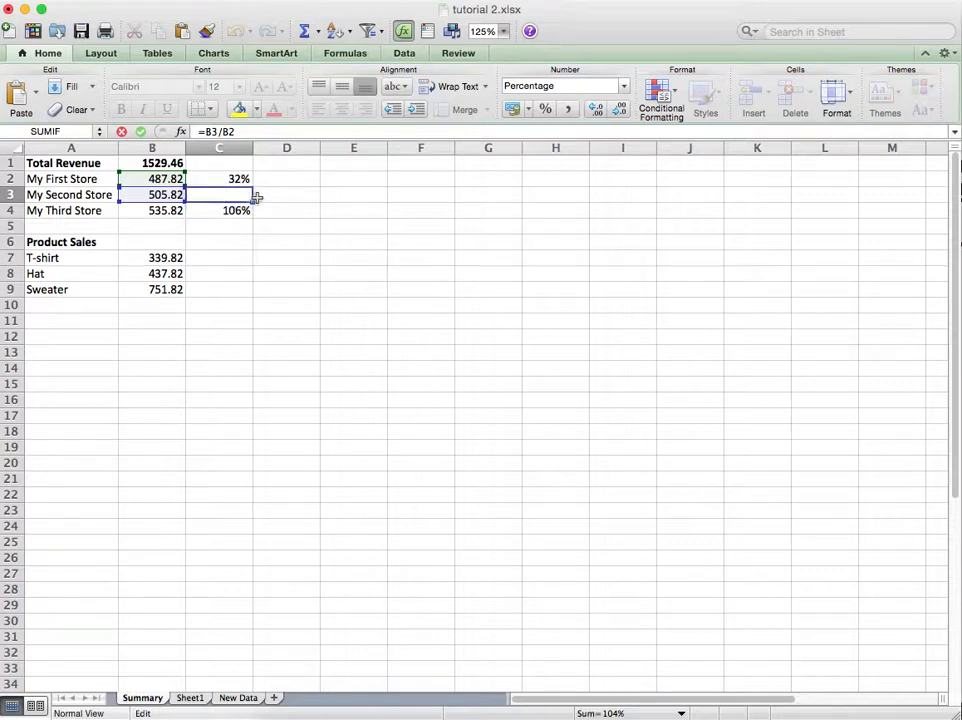
key("Return")
key("Up")
key("Up")
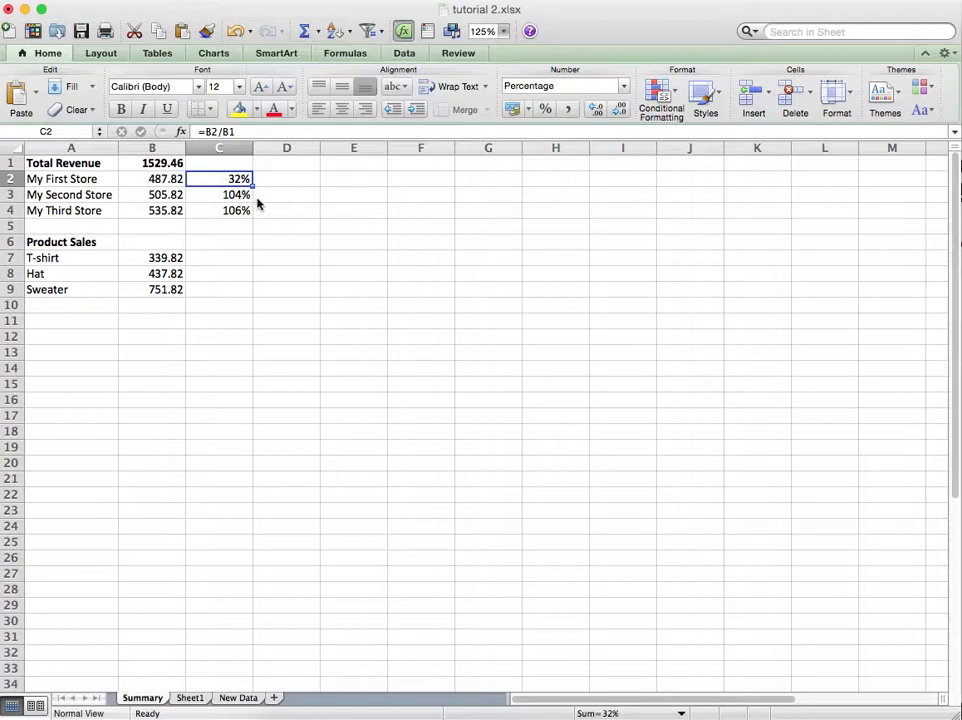
Make the Total Revenue reference in C2 absolute (=B2/$B$1) and fill the formula down to C4.
left_click(230, 135)
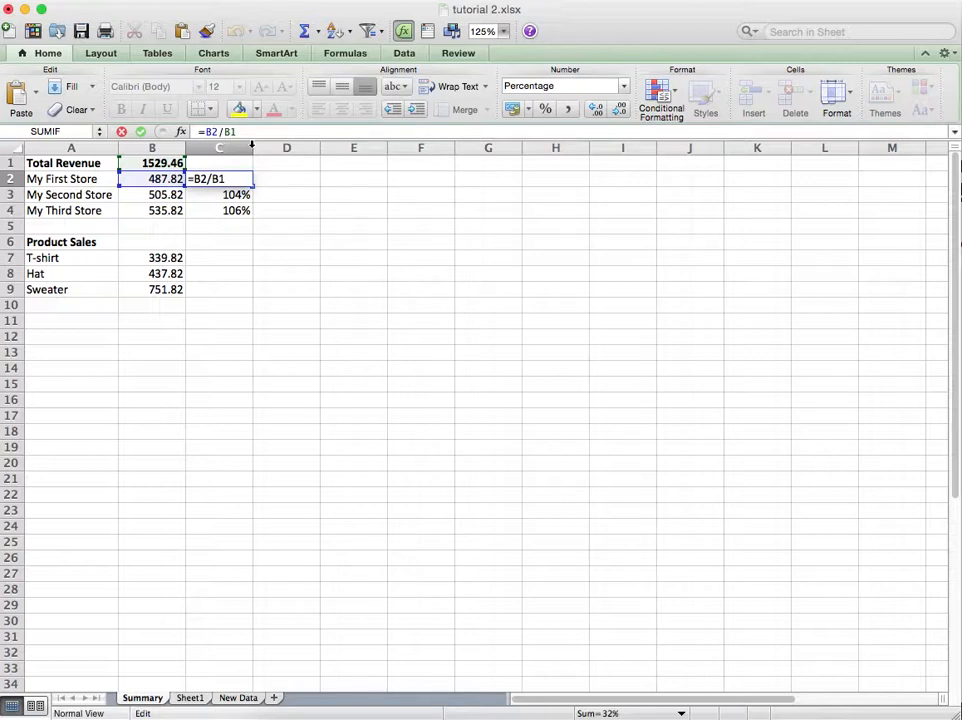
type("$B$")
key("Return")
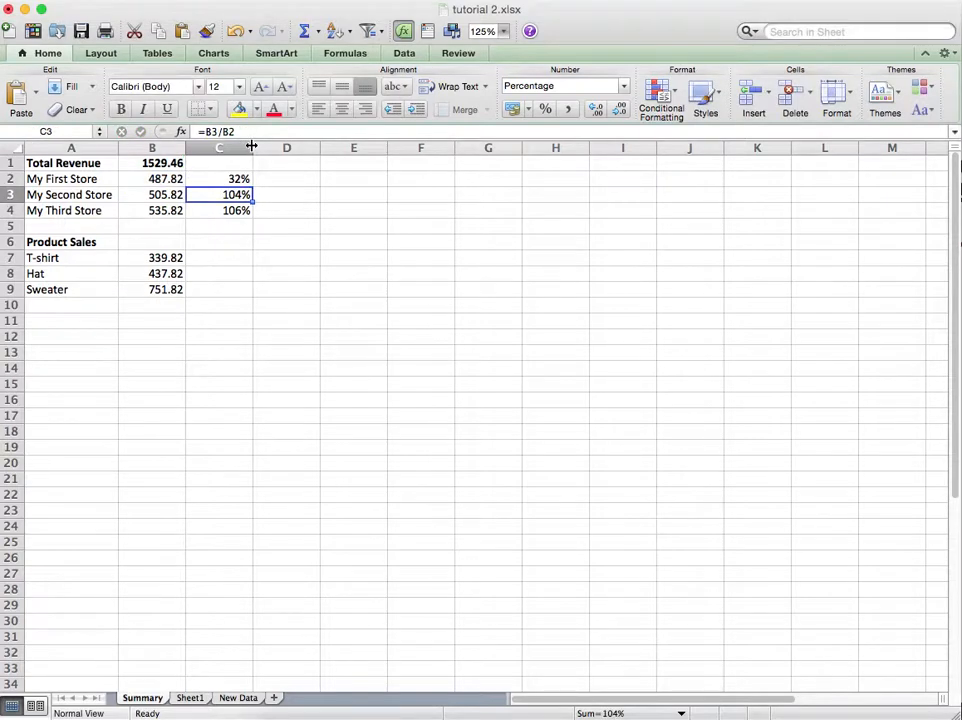
left_click(240, 179)
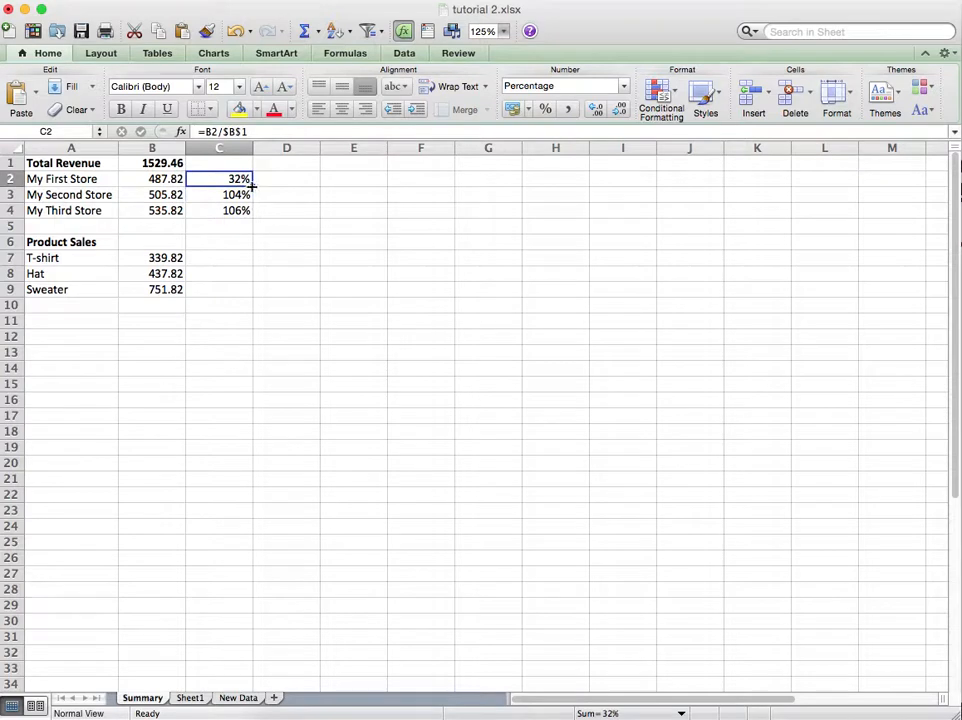
left_click_drag(251, 189, 254, 213)
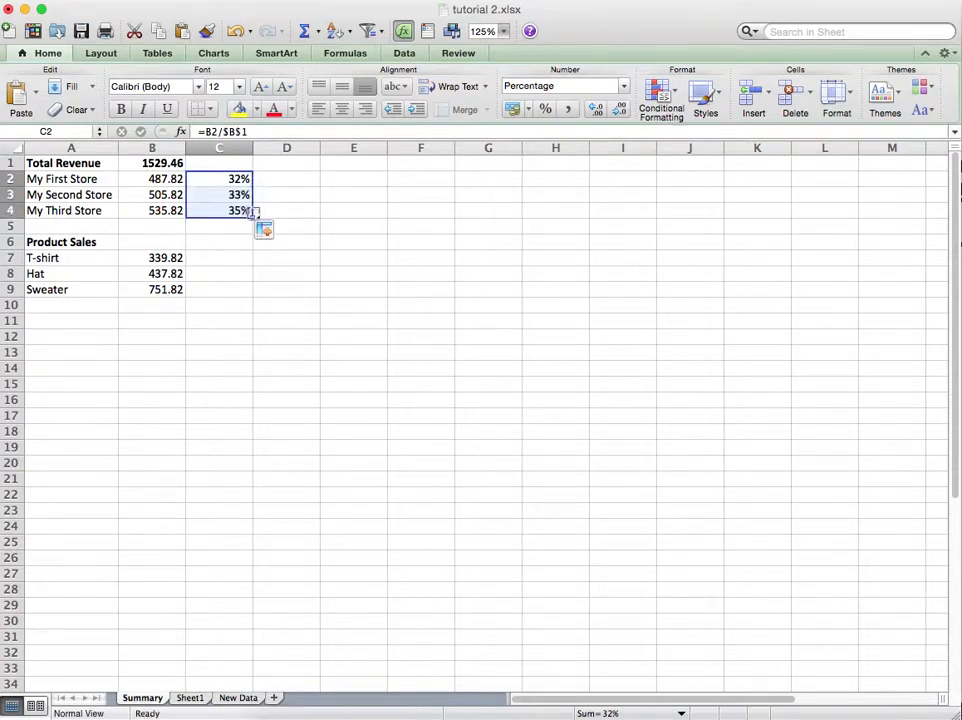
Inspect the cell references of the refilled formulas in C3 and C4, leaving them as they are.
double_click(215, 197)
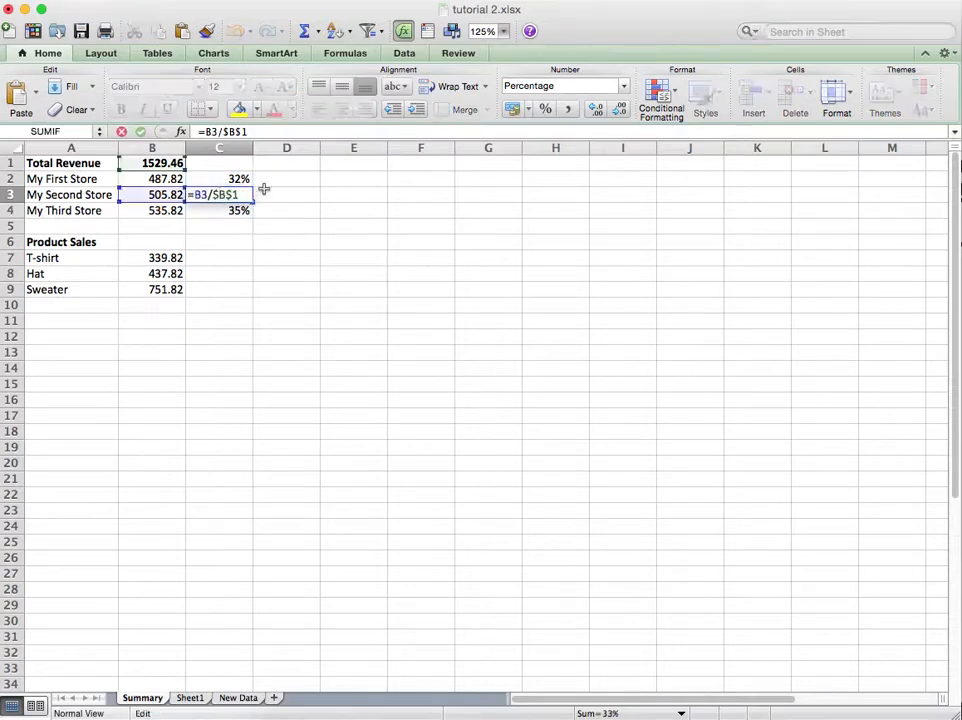
key("Return")
double_click(225, 214)
key("Return")
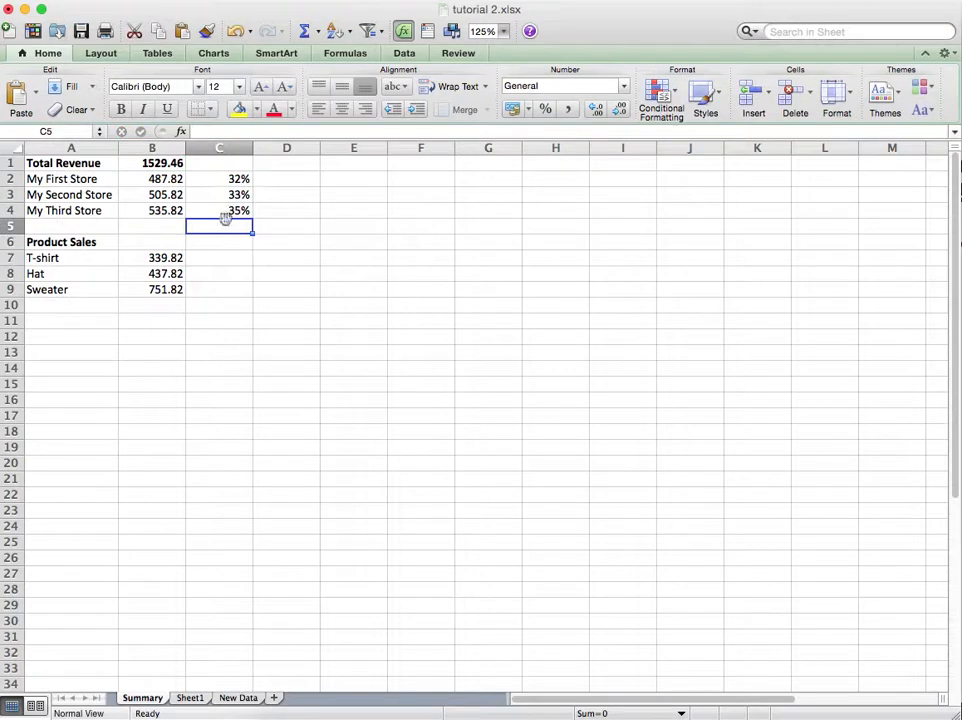